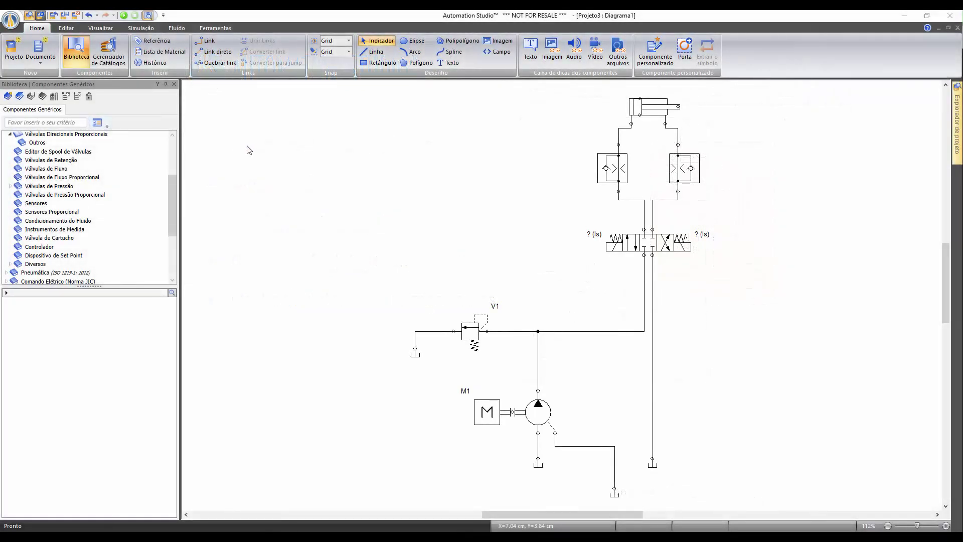
Step: Place a Válvula redutora de pressão with drain from the Válvulas de Pressão library onto the diagram
click(65, 188)
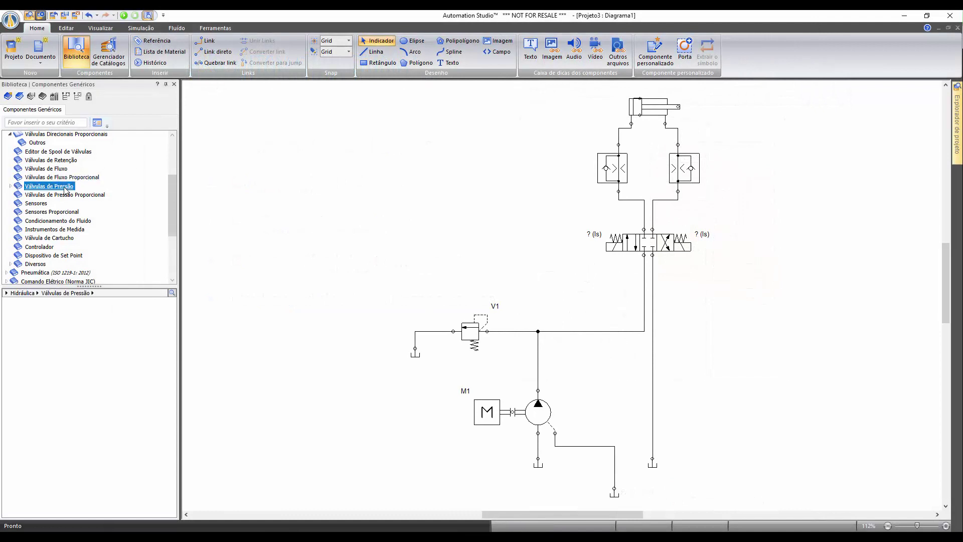
double_click(65, 188)
click(72, 222)
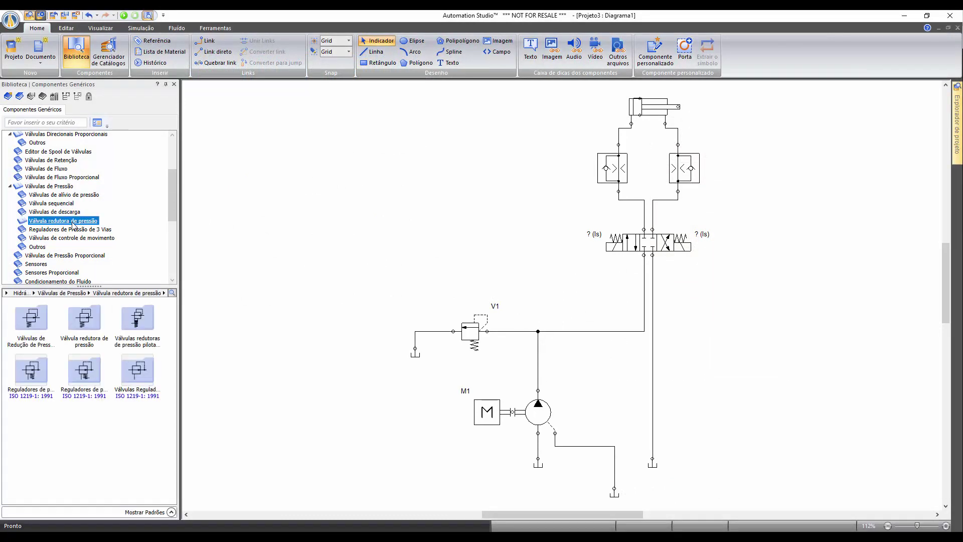
double_click(84, 315)
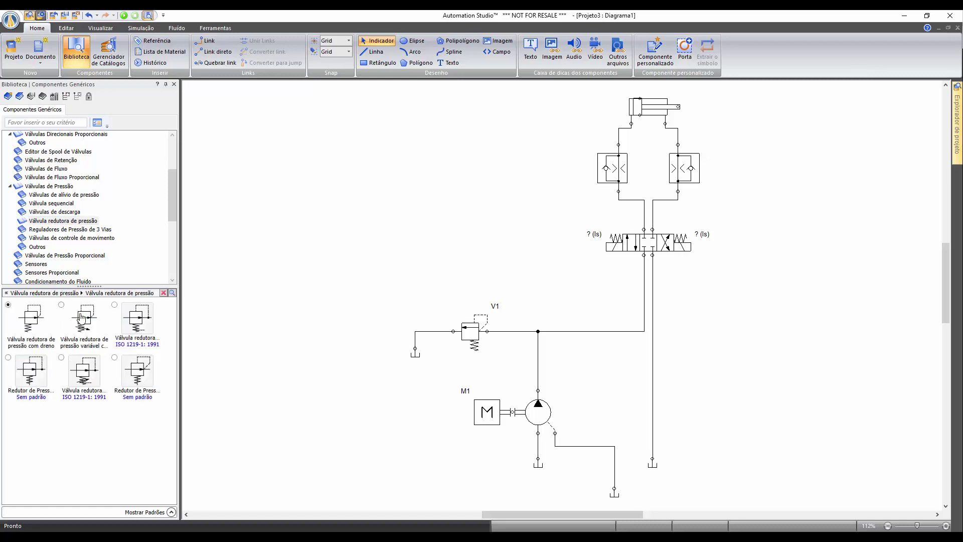
click(136, 321)
mouse_move(136, 318)
mouse_down()
mouse_move(508, 215)
mouse_move(509, 223)
mouse_up()
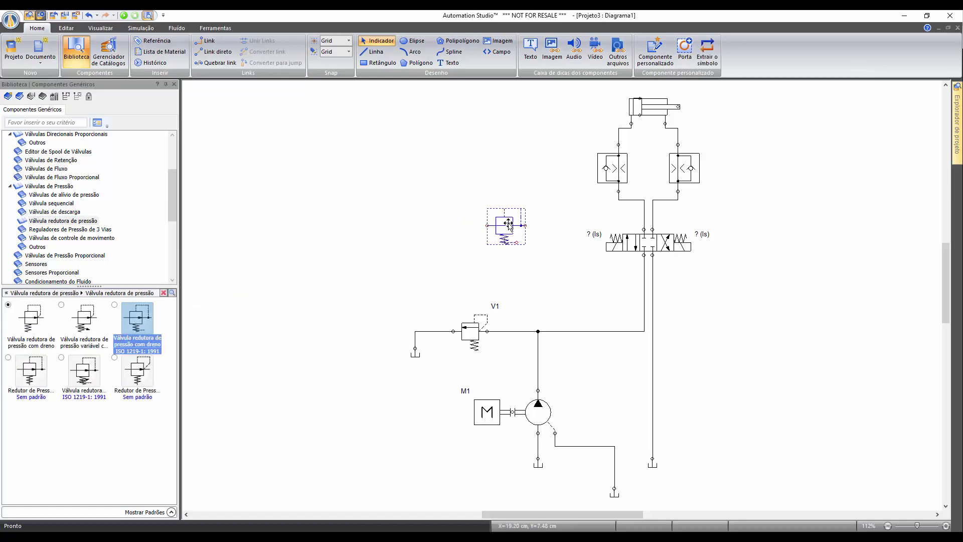
Step: Rotate the reducing valve left so its spring faces right, and move it below the directional valve
right_click(508, 223)
mouse_move(543, 304)
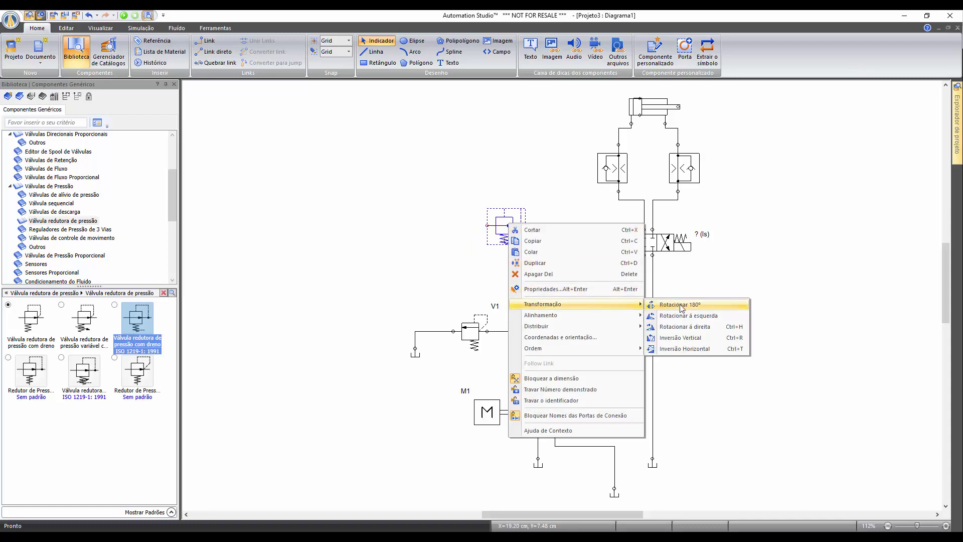
click(685, 315)
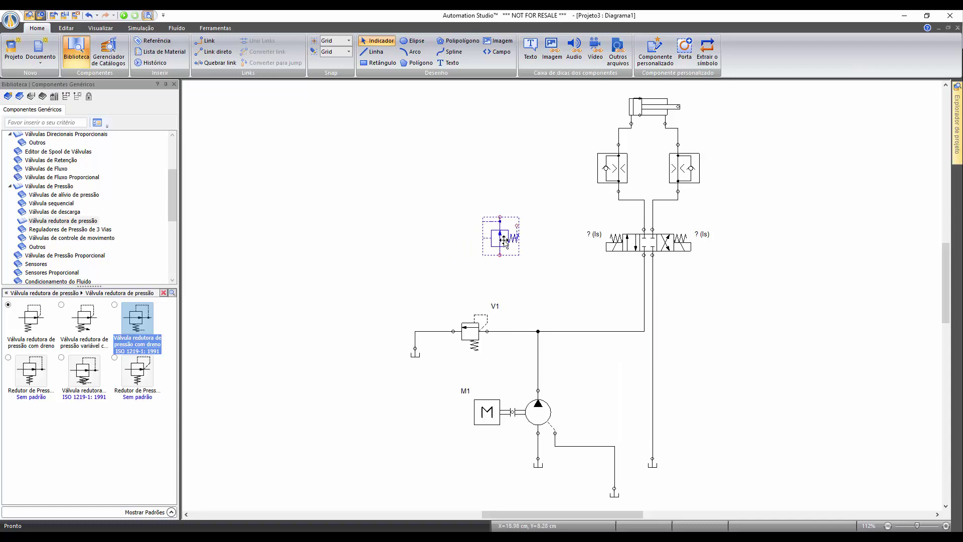
drag(504, 241, 647, 301)
Step: Place a flipped Válvula Seletora between the two cylinder lines, its output pointing down
click(577, 267)
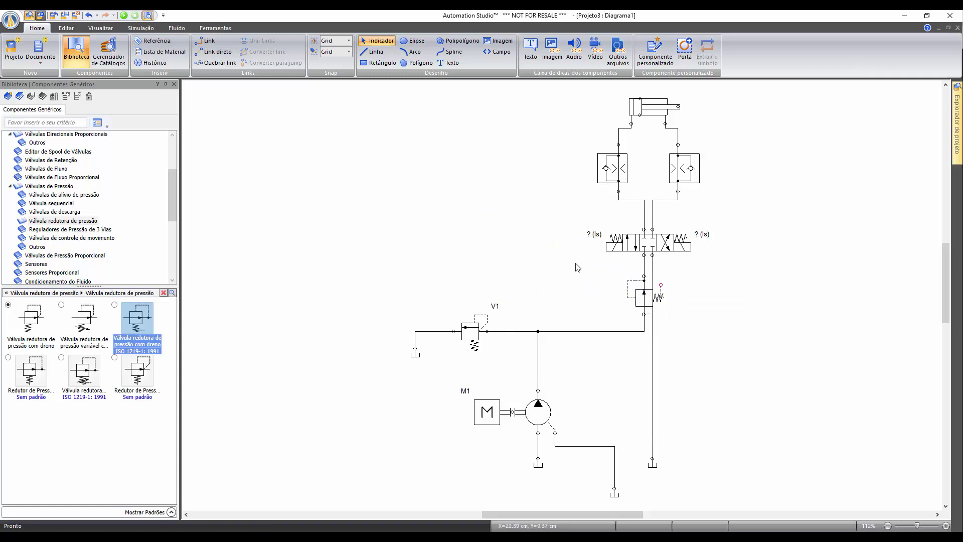
click(49, 170)
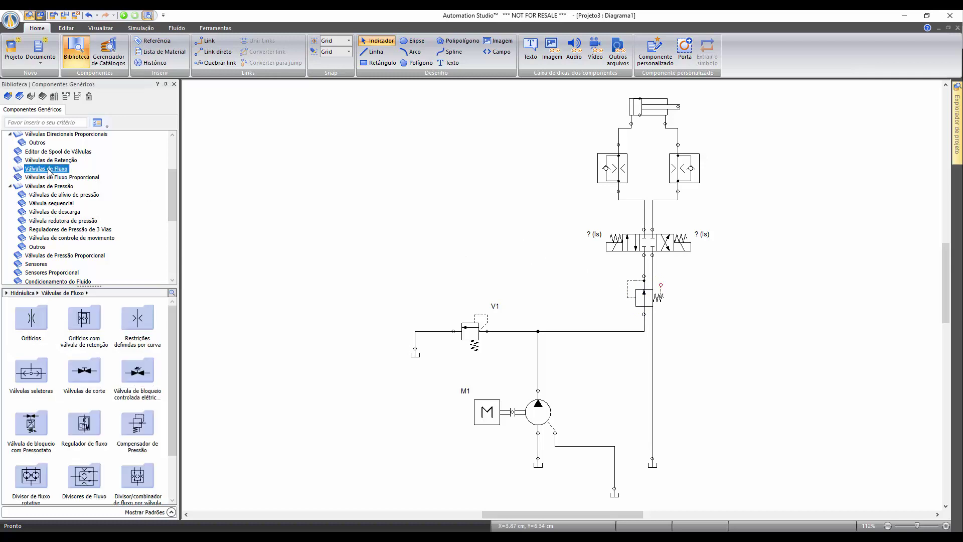
click(37, 369)
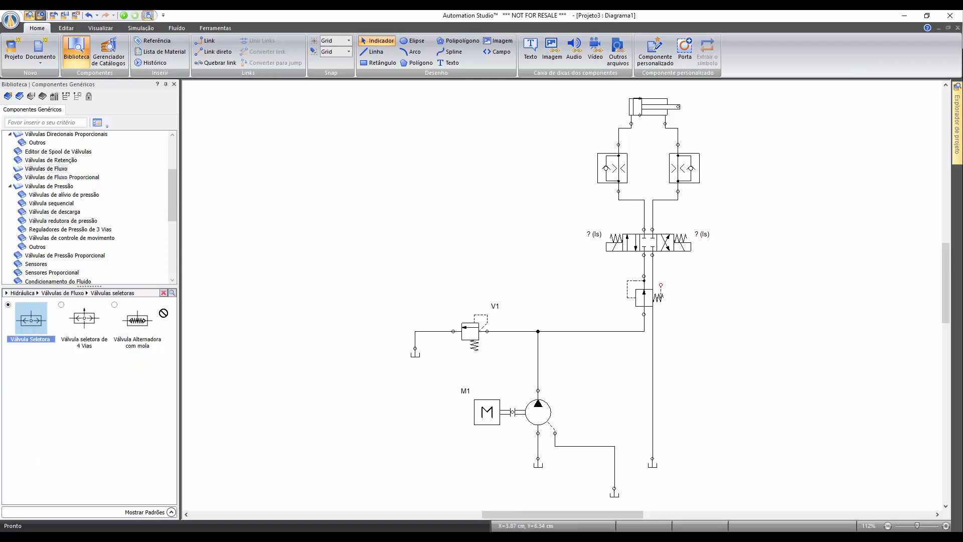
drag(35, 325, 508, 189)
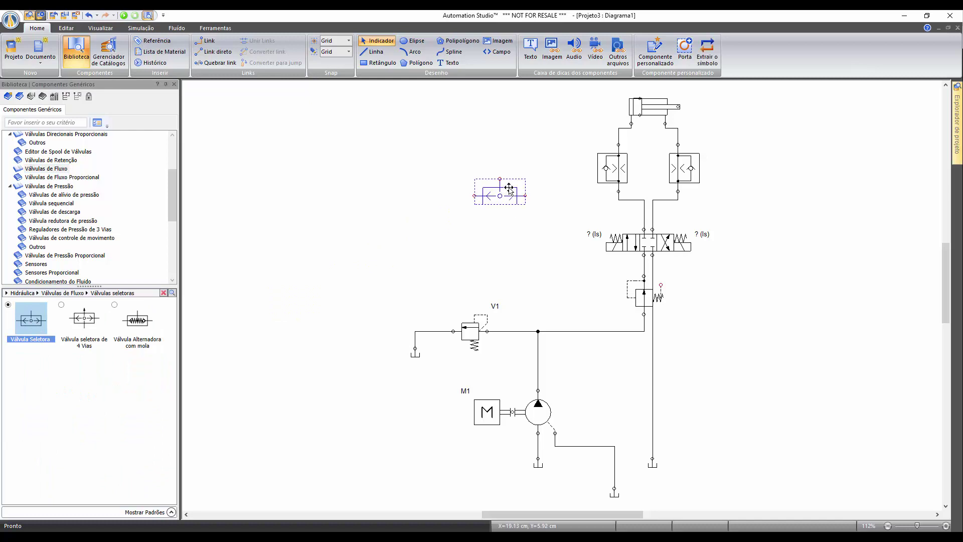
click(68, 29)
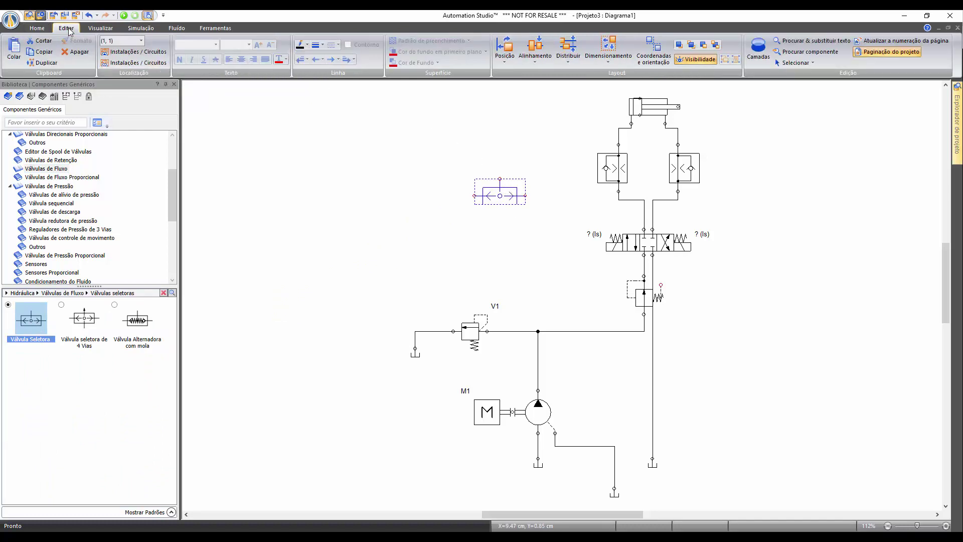
click(505, 56)
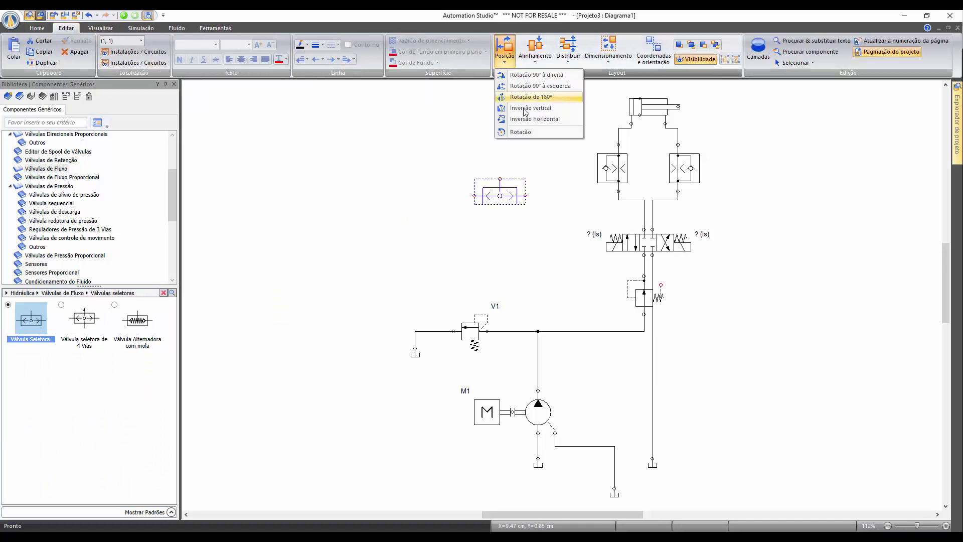
click(527, 120)
click(519, 163)
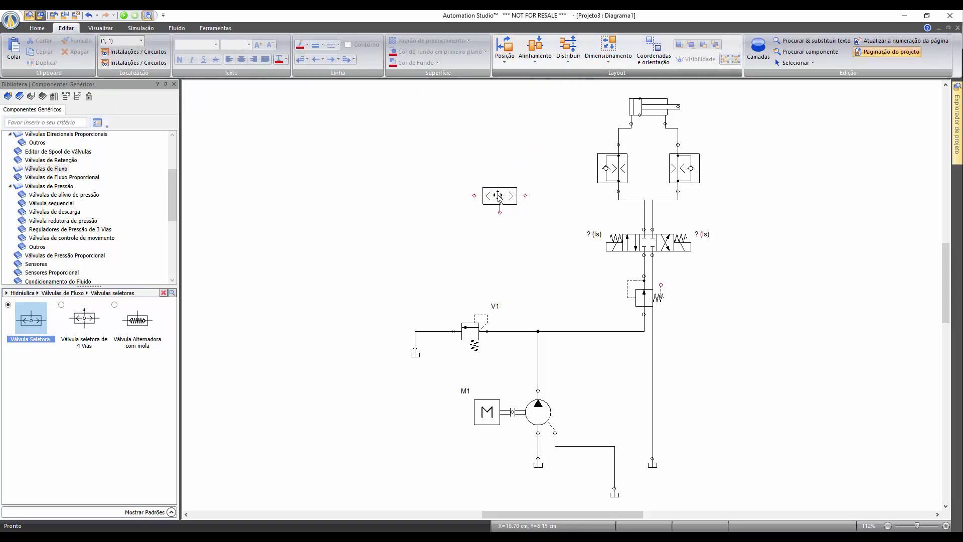
drag(500, 195, 647, 144)
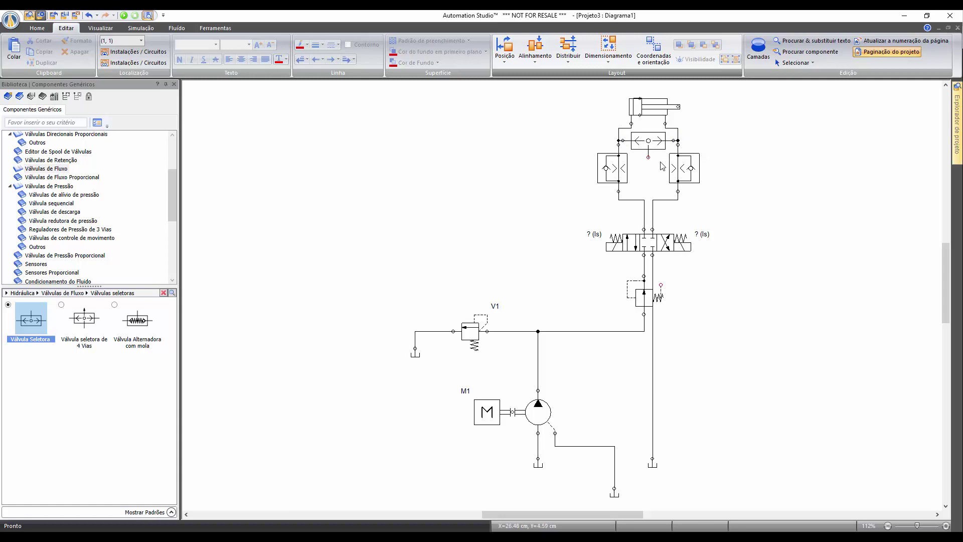
Step: Pipe the shuttle valve's output to the reducing valve's pilot port, then copy the shuttle valve beside it
drag(648, 159, 725, 196)
mouse_move(725, 198)
mouse_down()
mouse_move(725, 269)
mouse_move(660, 271)
mouse_move(661, 285)
mouse_up()
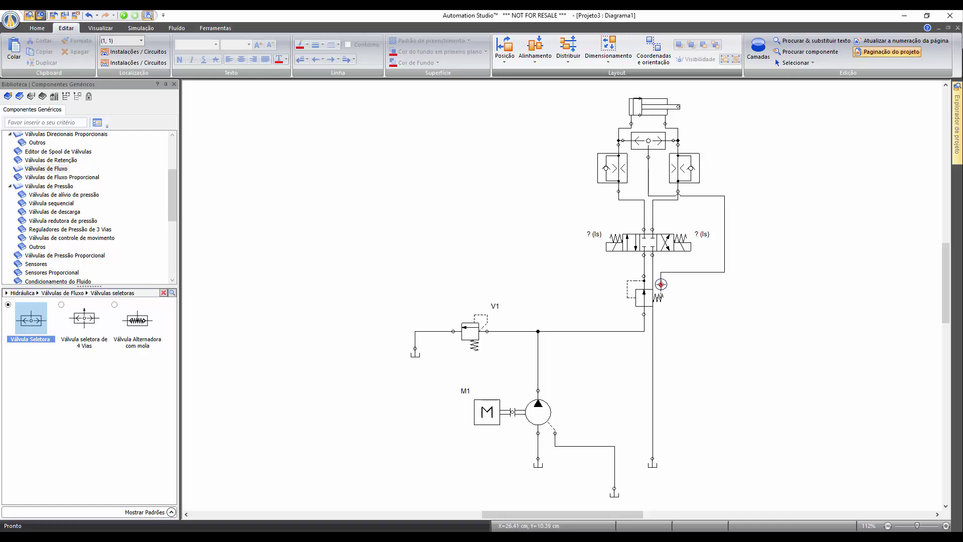
click(645, 142)
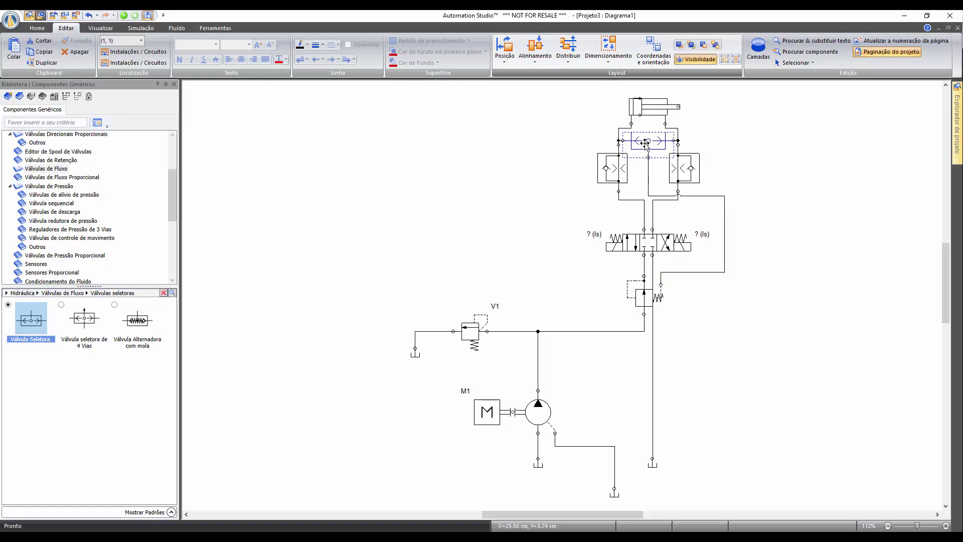
mouse_move(646, 141)
ctrl+mouse_down()
mouse_move(709, 323)
mouse_move(686, 271)
ctrl+mouse_up()
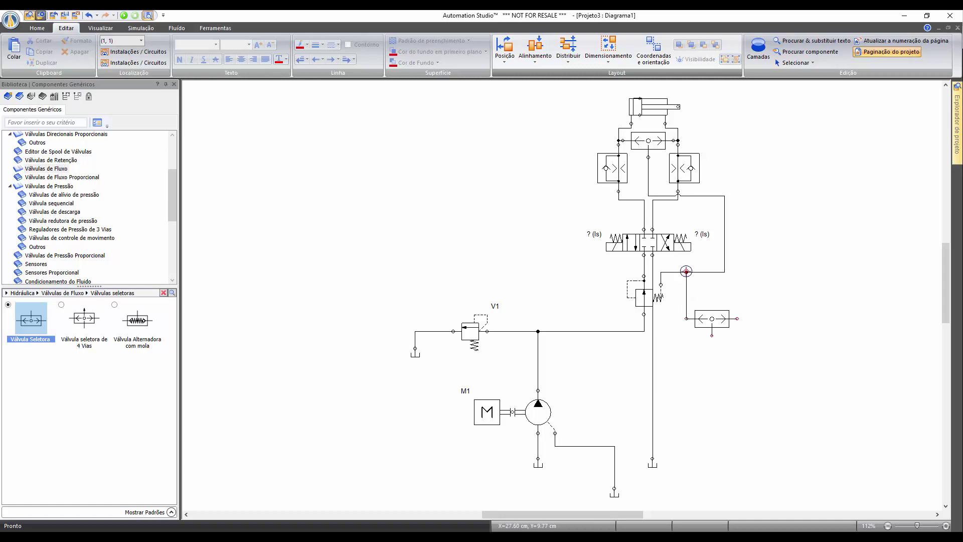
Step: Delete the fixed-displacement pump next to motor M1 via Apagar
click(539, 416)
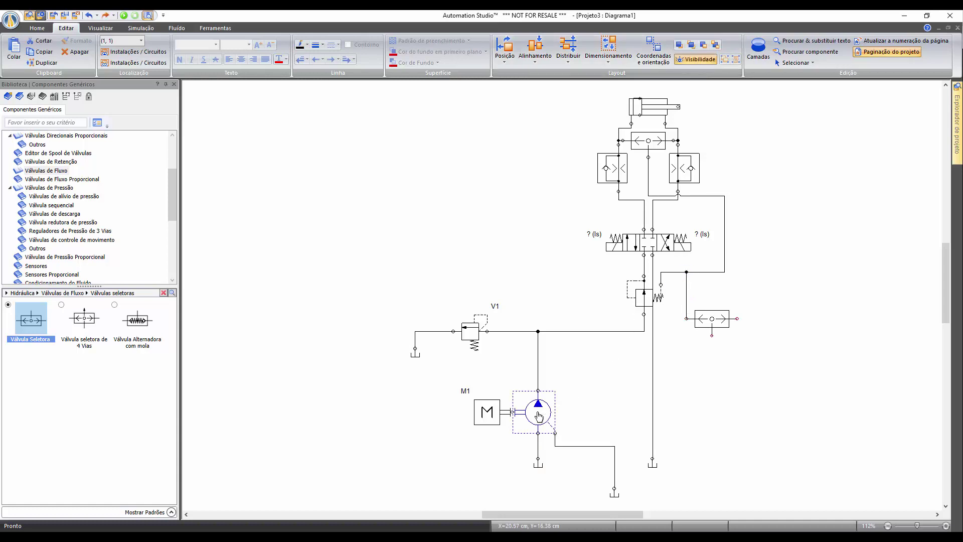
right_click(539, 416)
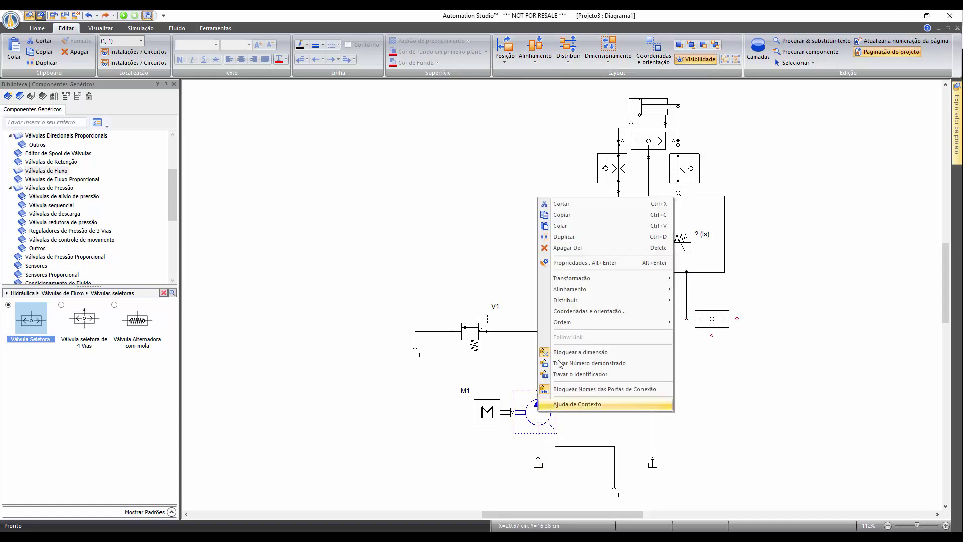
click(561, 248)
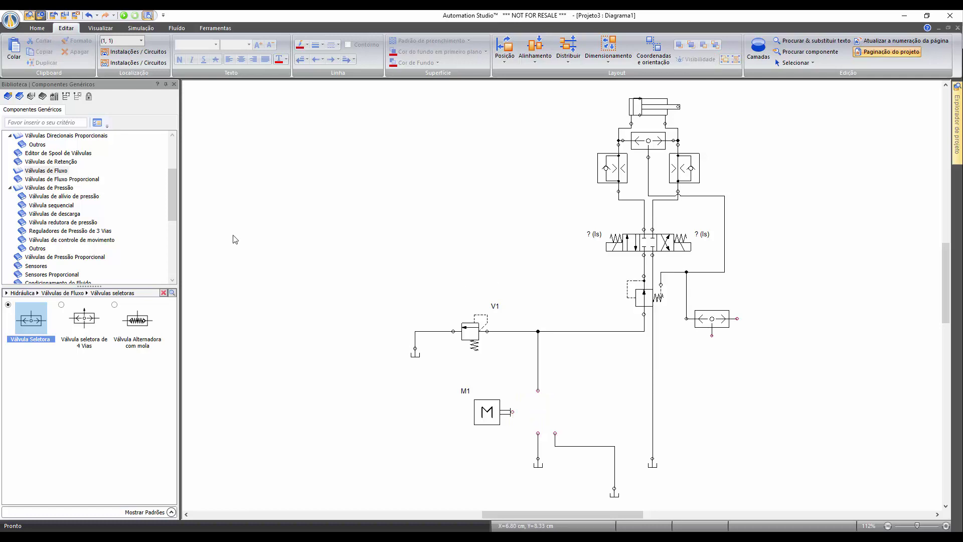
Step: Place a Bomba Load Sensing com dreno on the diagram, then delete it again
click(10, 187)
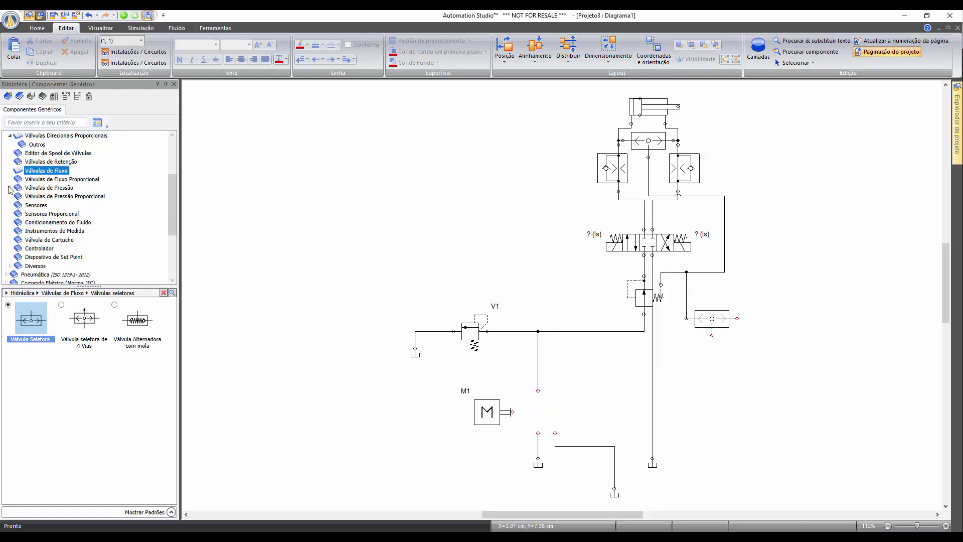
drag(167, 194, 166, 149)
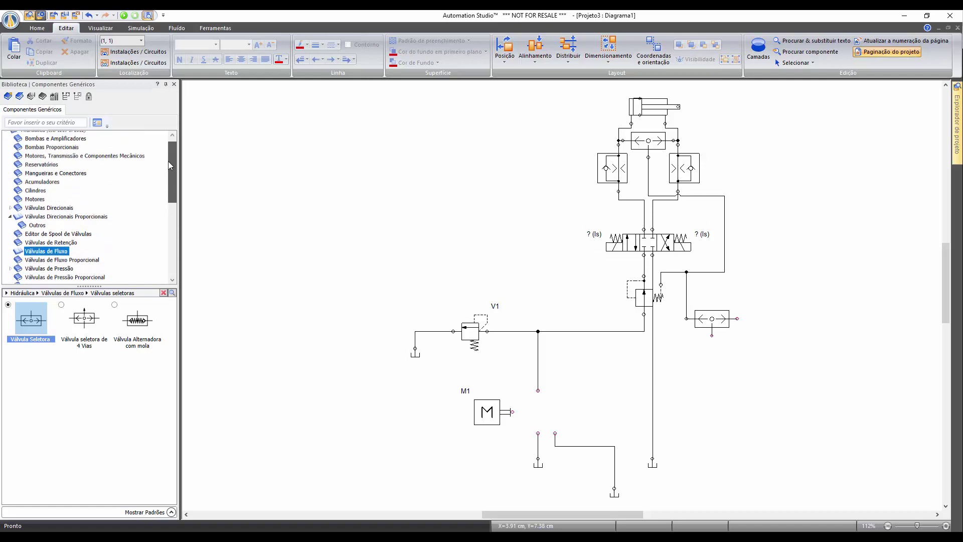
click(83, 146)
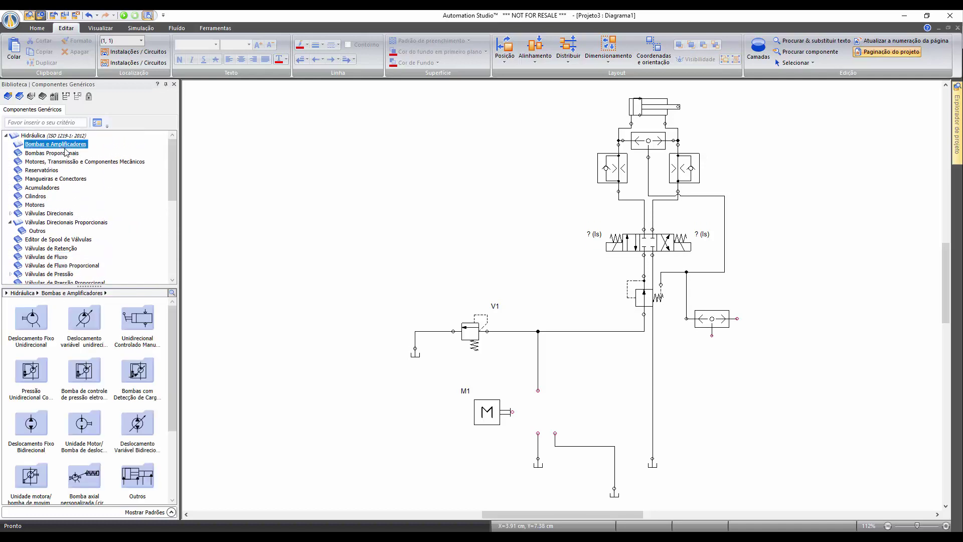
double_click(138, 371)
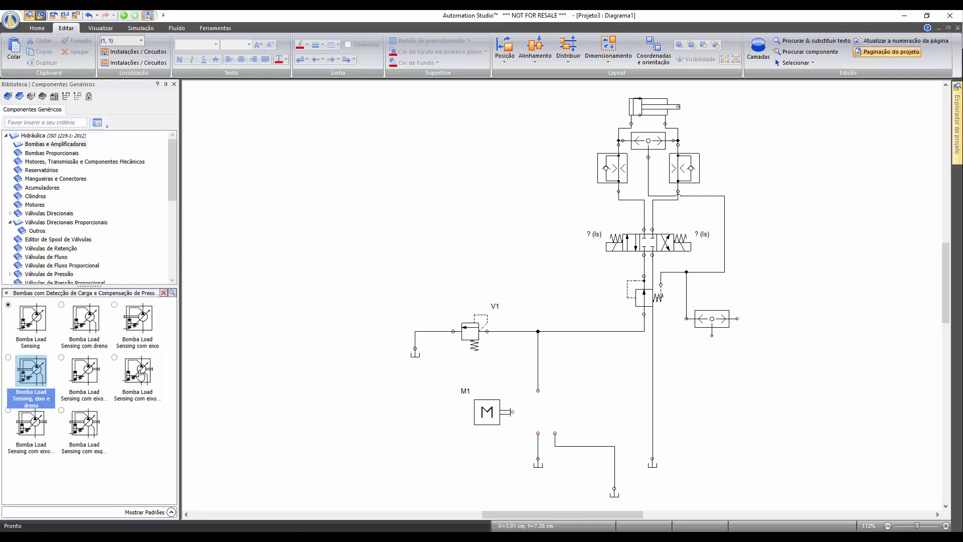
mouse_move(85, 321)
mouse_down()
mouse_move(284, 390)
mouse_move(335, 395)
mouse_up()
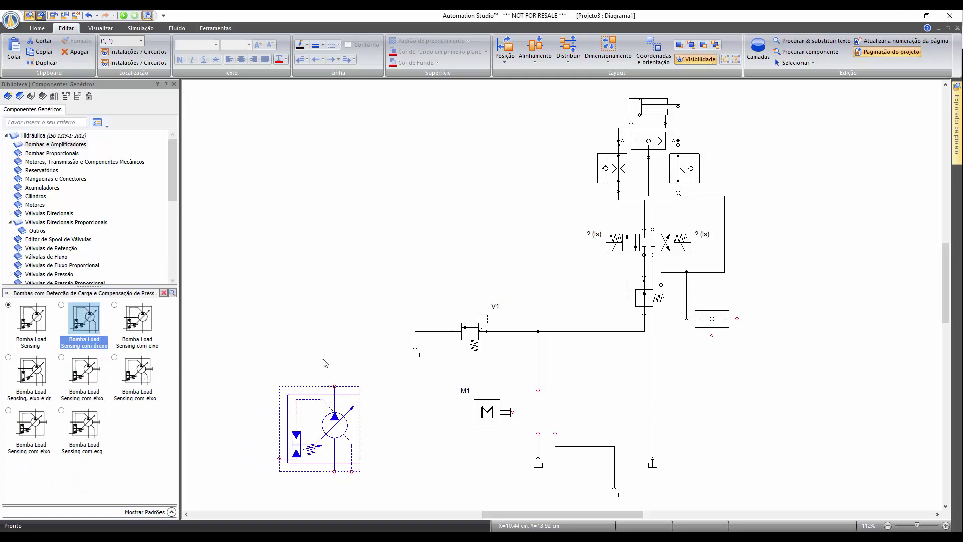
click(324, 364)
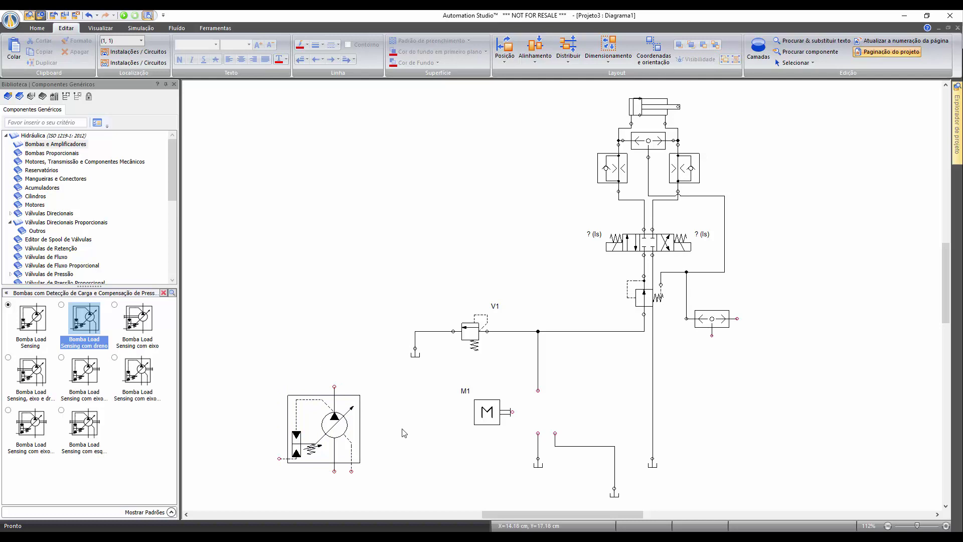
right_click(355, 424)
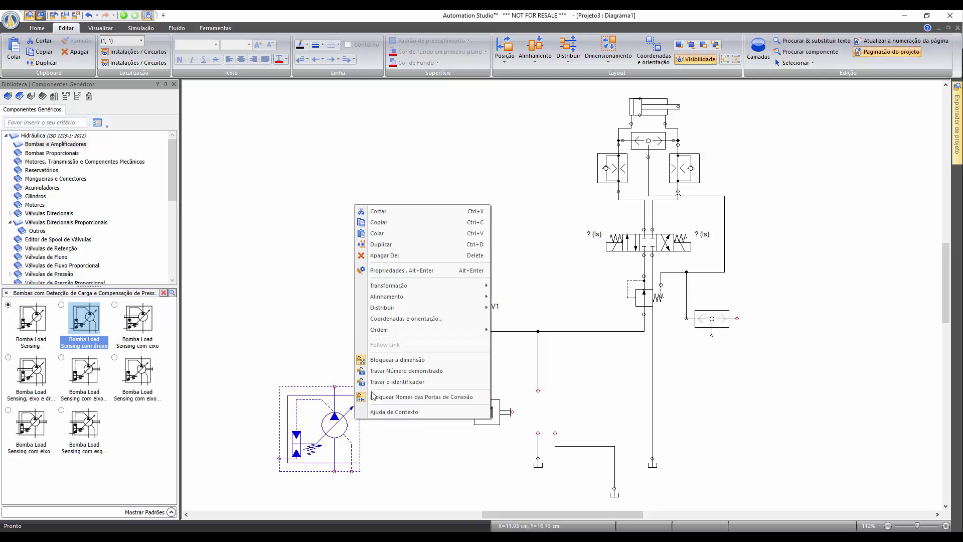
click(376, 256)
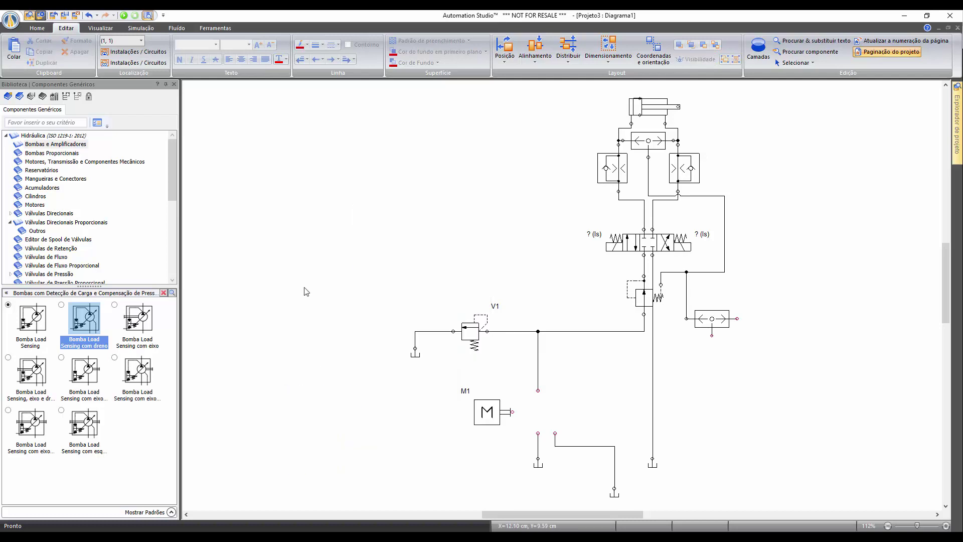
Step: Add a load-sensing pump with shaft and drain, shift M1 left, and delete the old pump lines
drag(31, 371, 356, 393)
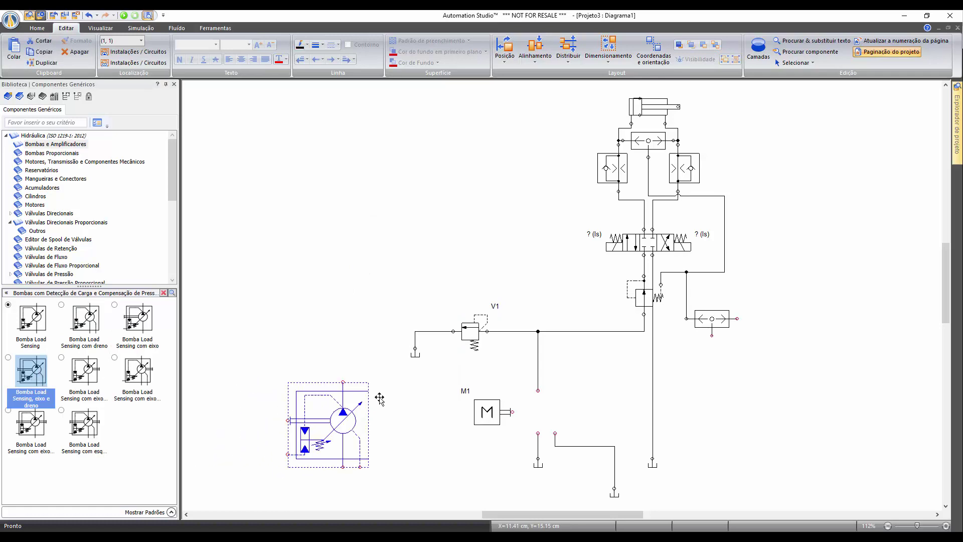
click(429, 420)
drag(488, 415, 437, 417)
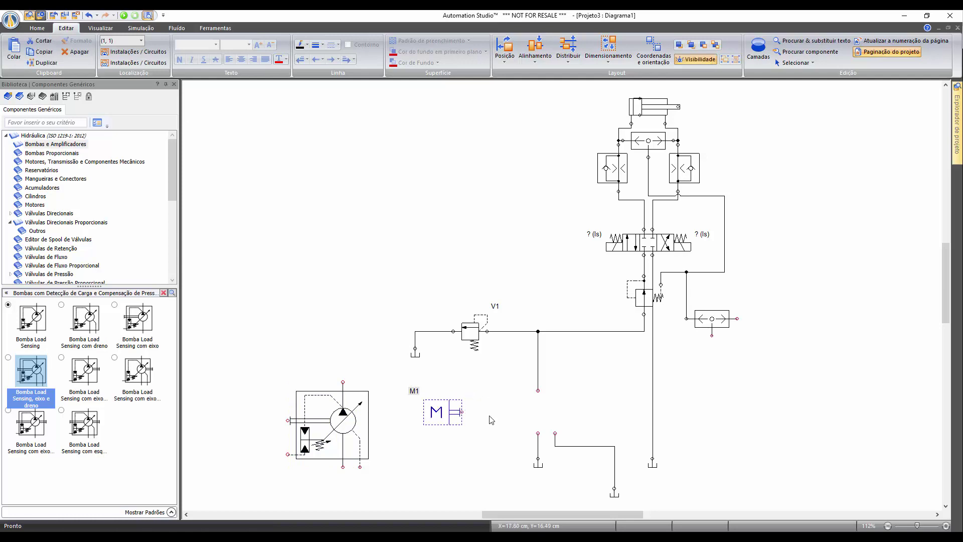
click(538, 368)
key(Delete)
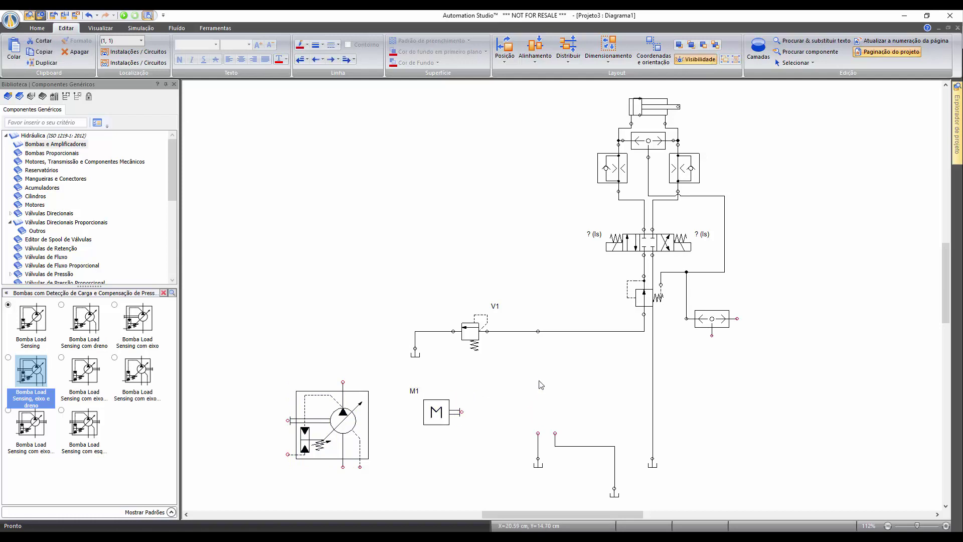
click(538, 441)
key(Delete)
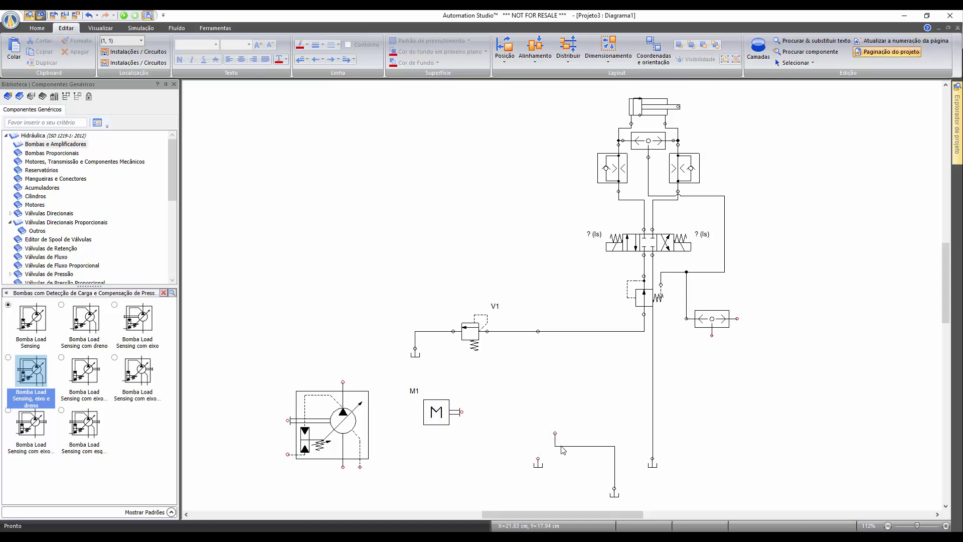
key(Delete)
Step: Couple the pump to motor M1 and pipe its outlet to V1, drain toward tank, sensing line upward
mouse_move(345, 427)
mouse_down()
mouse_move(540, 395)
mouse_move(539, 416)
mouse_up()
click(553, 366)
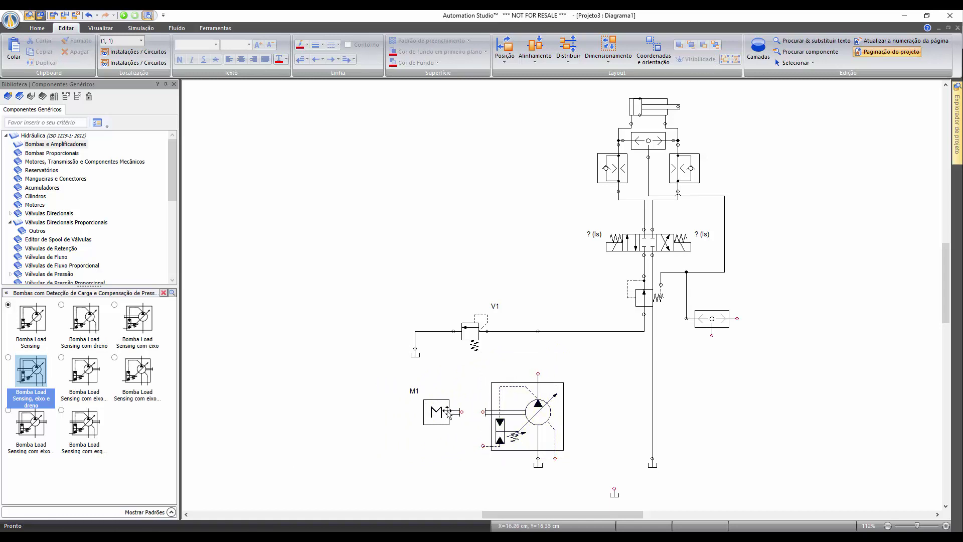
drag(446, 412, 468, 415)
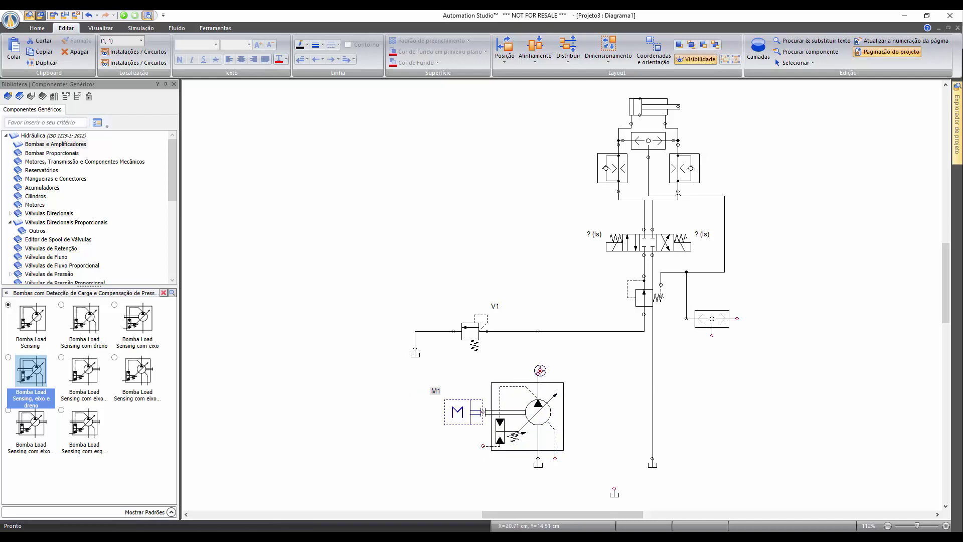
drag(539, 372, 538, 331)
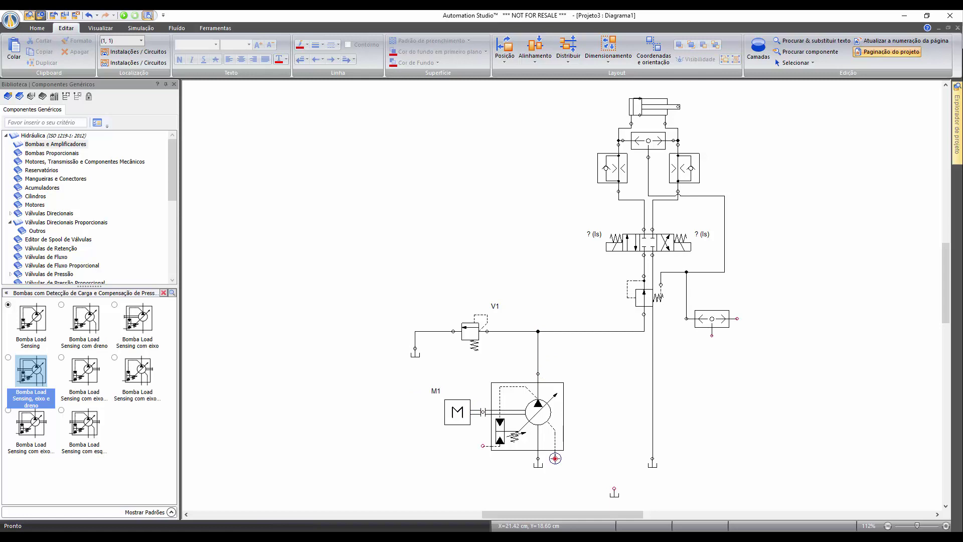
mouse_move(555, 458)
mouse_down()
mouse_move(612, 474)
mouse_move(615, 489)
mouse_up()
mouse_move(482, 445)
mouse_down()
mouse_move(416, 426)
mouse_move(400, 452)
mouse_move(424, 369)
mouse_move(716, 359)
mouse_move(709, 336)
mouse_move(709, 371)
mouse_move(712, 336)
mouse_up()
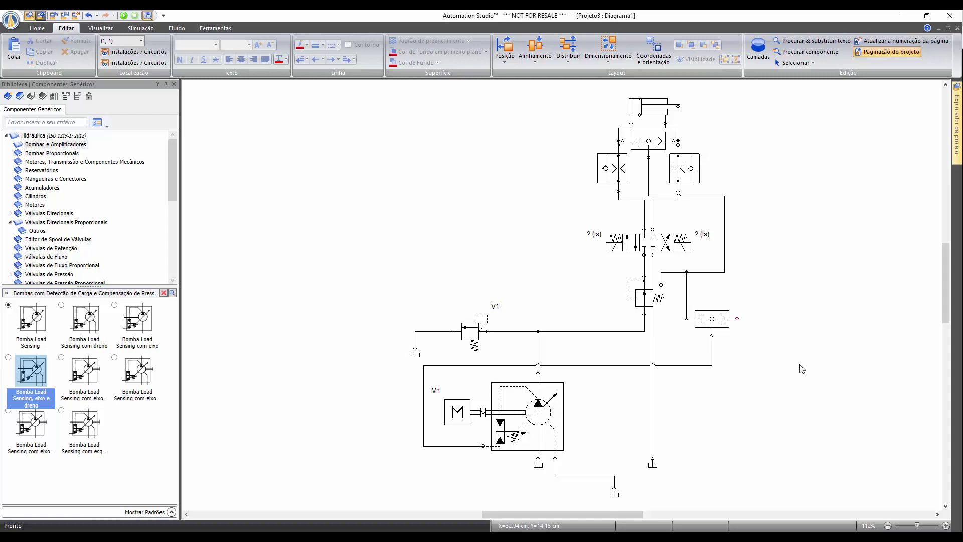
Step: Delete the four separate tank symbols, including those below the pump and at V1's left end
click(652, 466)
key(Delete)
click(613, 494)
key(Delete)
click(537, 470)
key(Delete)
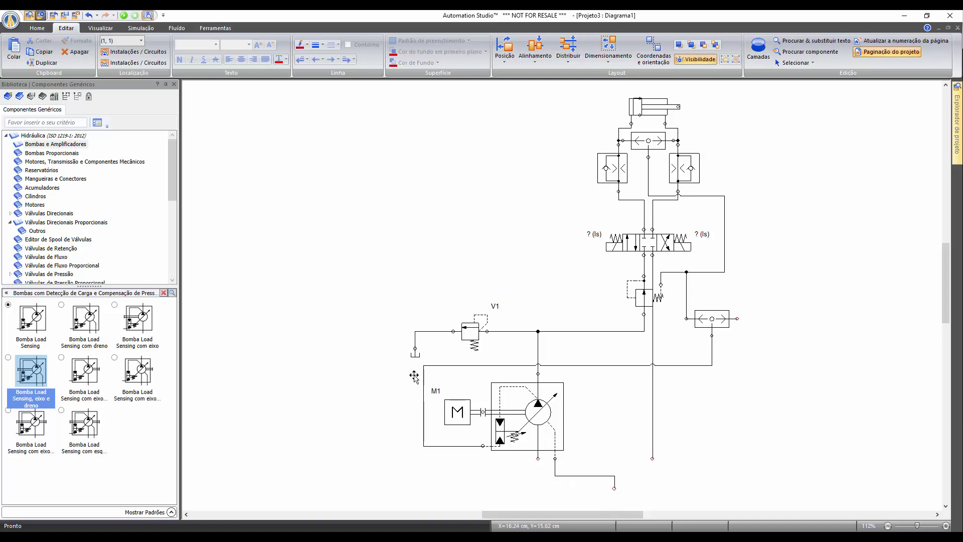
click(415, 354)
key(Delete)
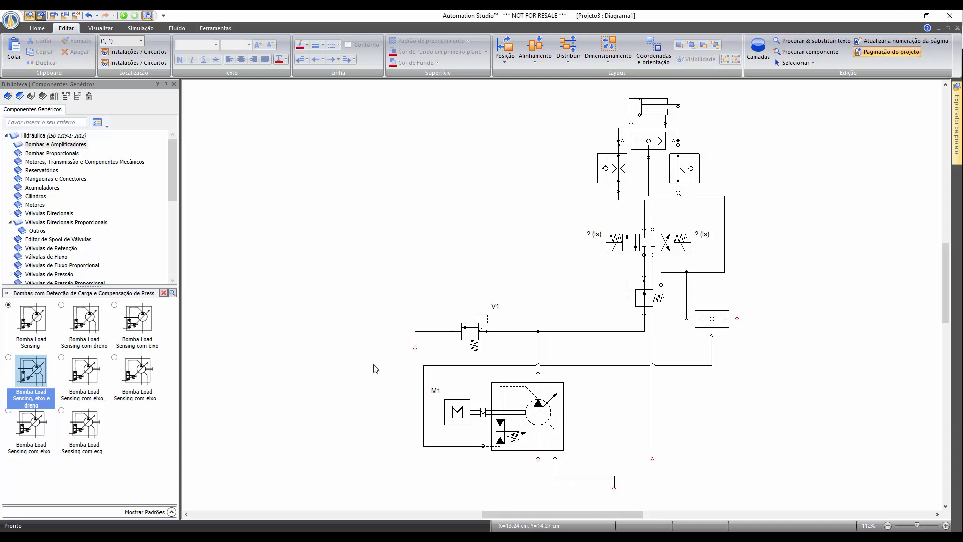
Step: Place a Reservatório hidrostático Multiport from Reservatórios below the circuit
click(36, 171)
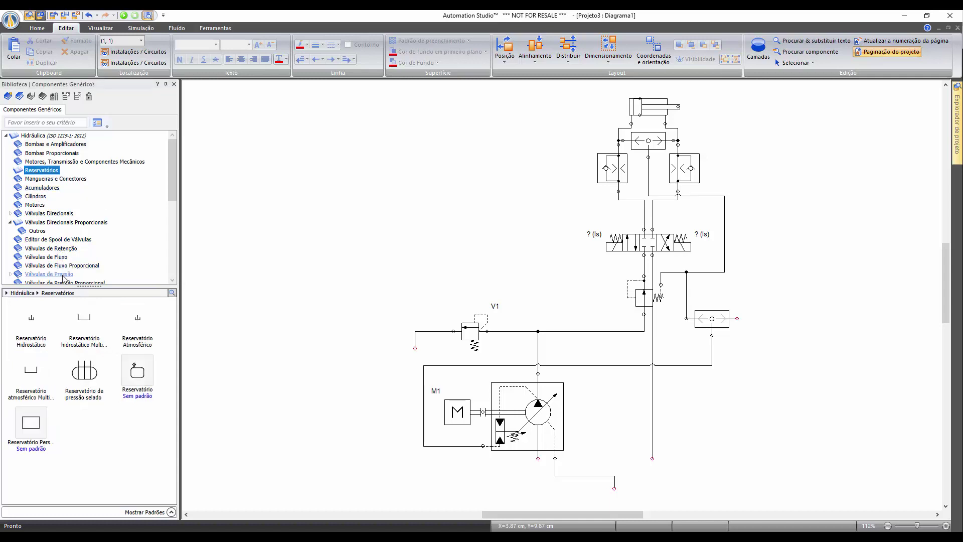
click(78, 321)
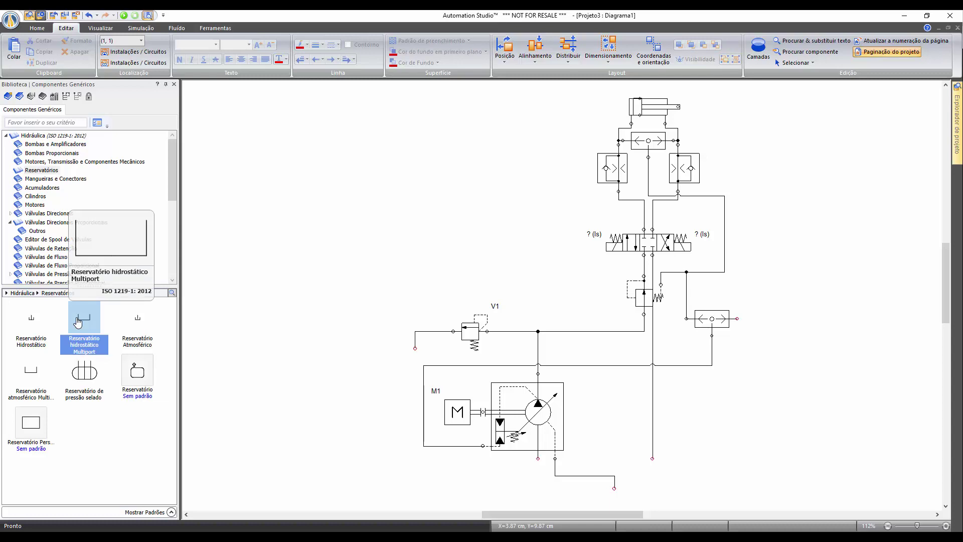
drag(77, 321, 426, 480)
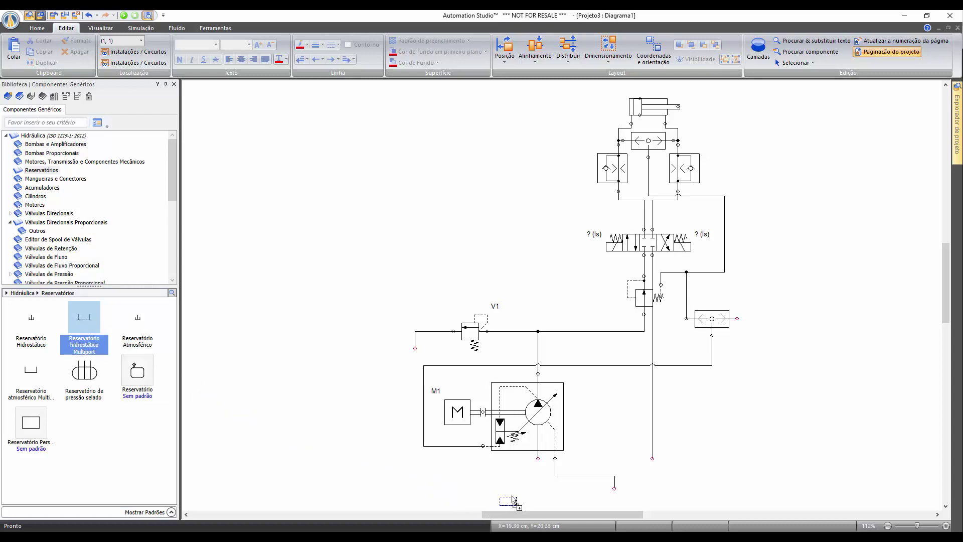
drag(426, 480, 514, 501)
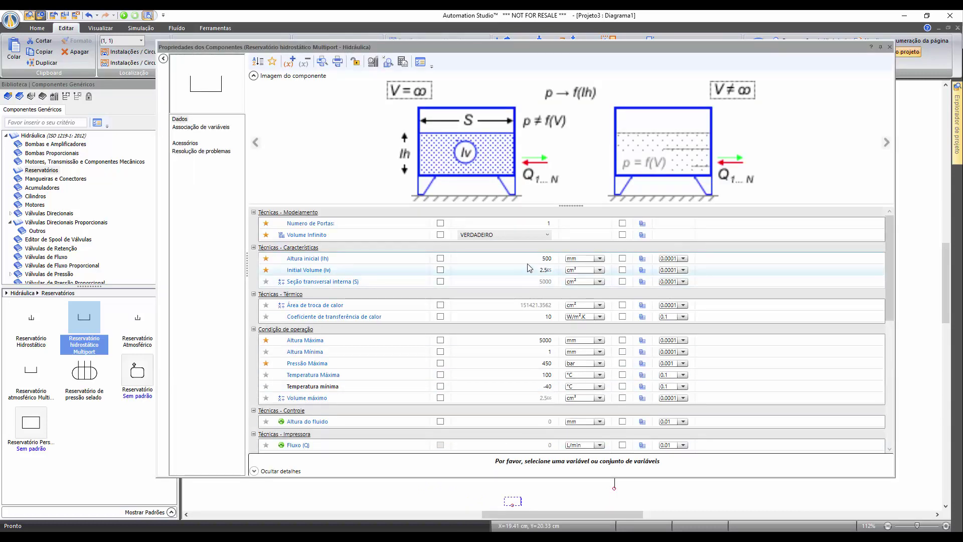
Step: Set the reservoir's Numero de Portas property to 20 and close its properties
click(543, 223)
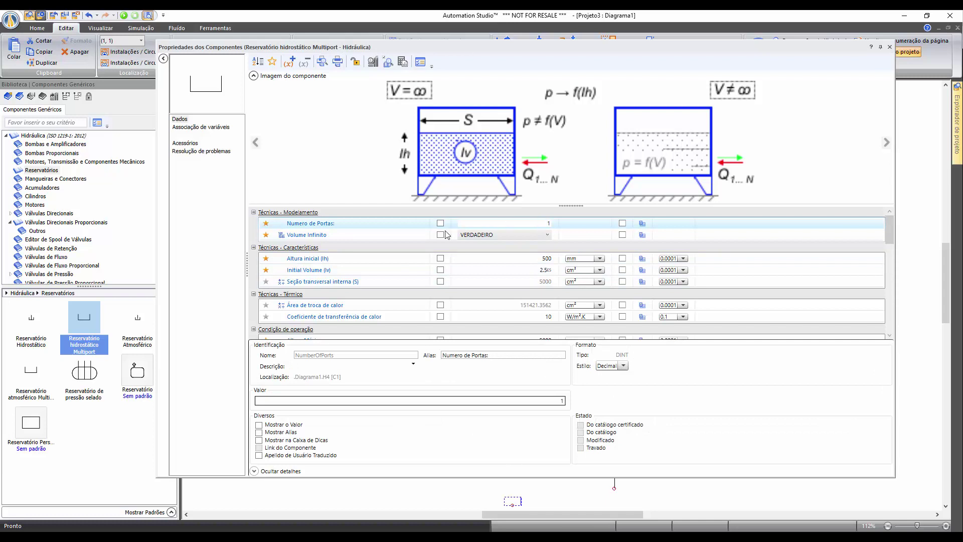
click(543, 223)
text(0)
key(Return)
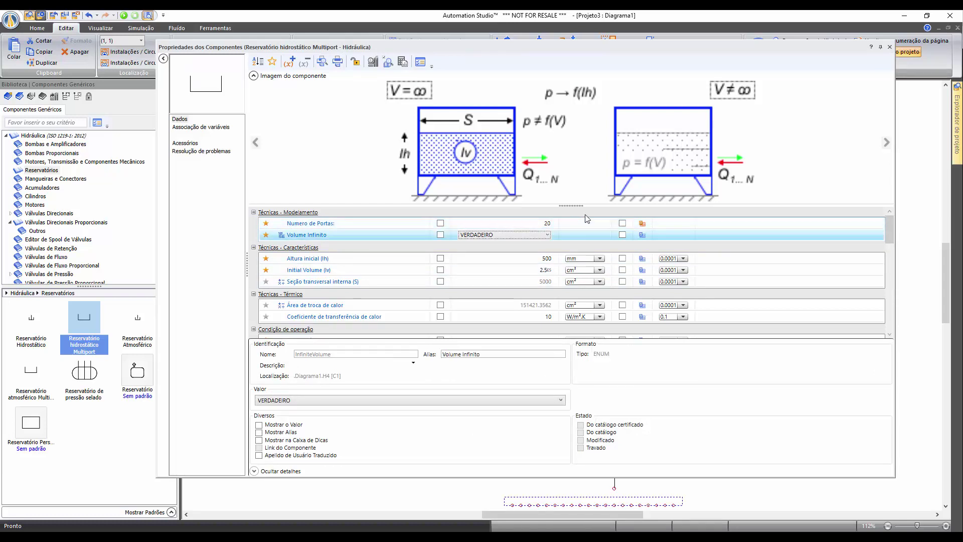
click(889, 47)
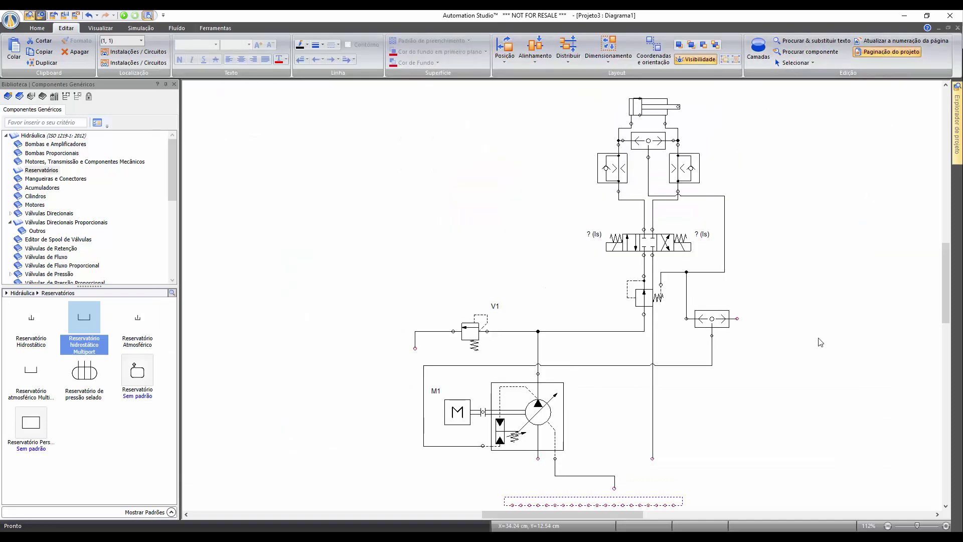
Step: Zoom to all components and pipe the pump's open lines and V1's left line to reservoir ports
click(767, 414)
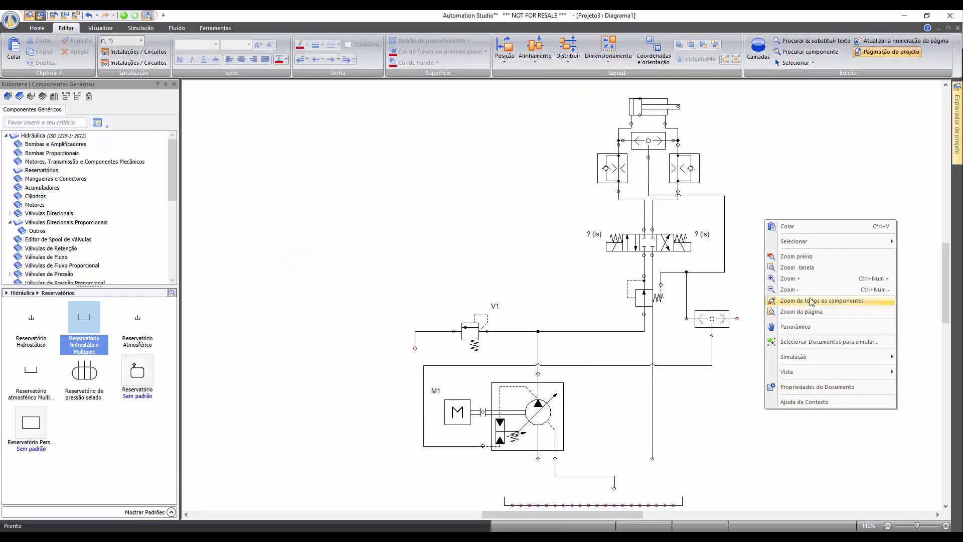
click(812, 301)
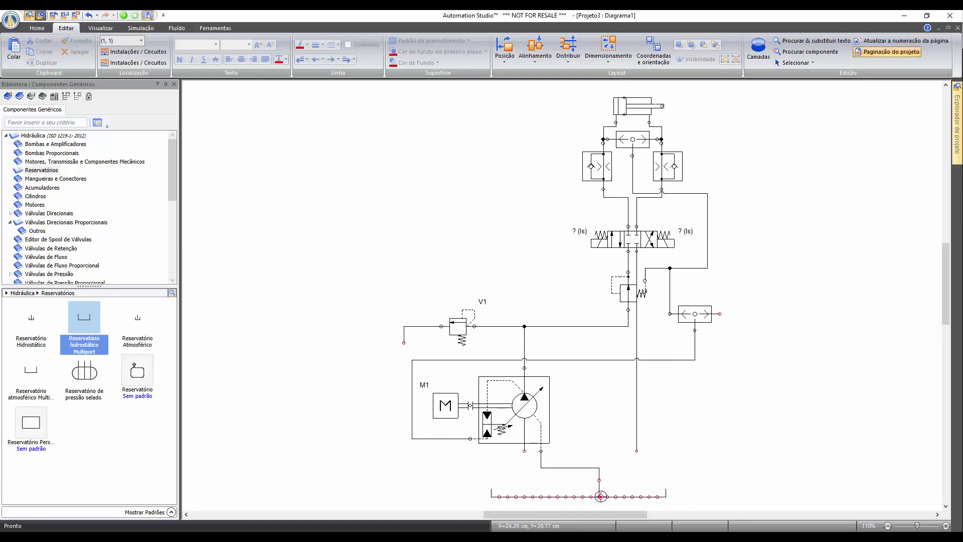
click(600, 498)
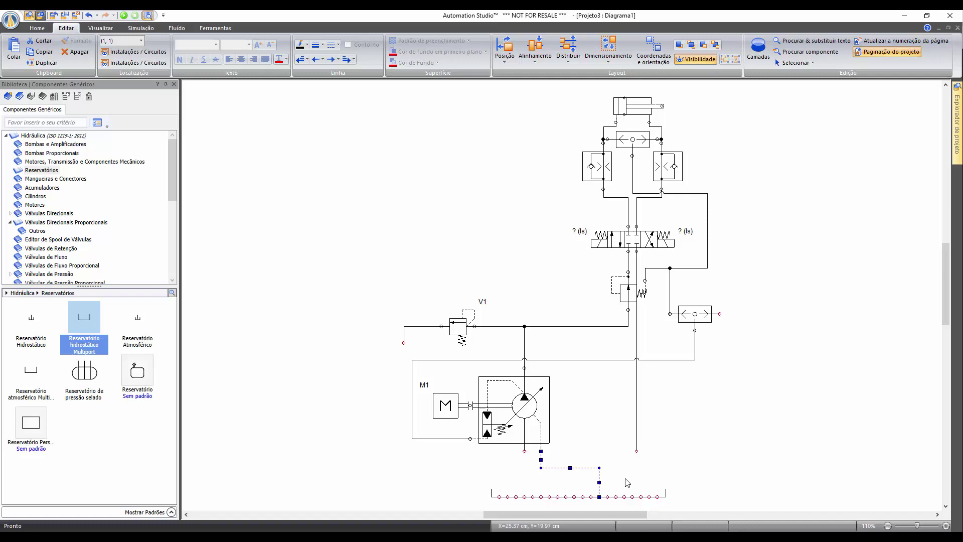
click(637, 451)
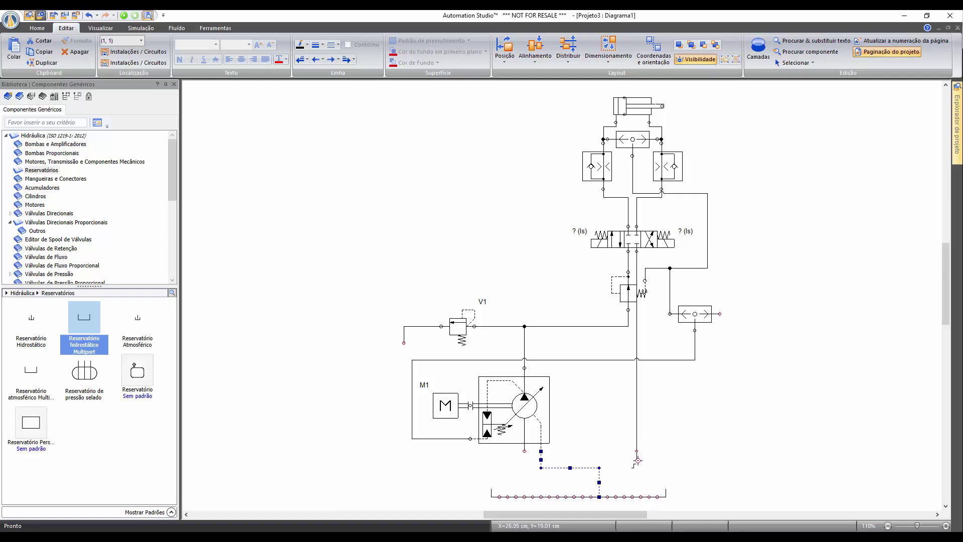
click(642, 495)
key(Escape)
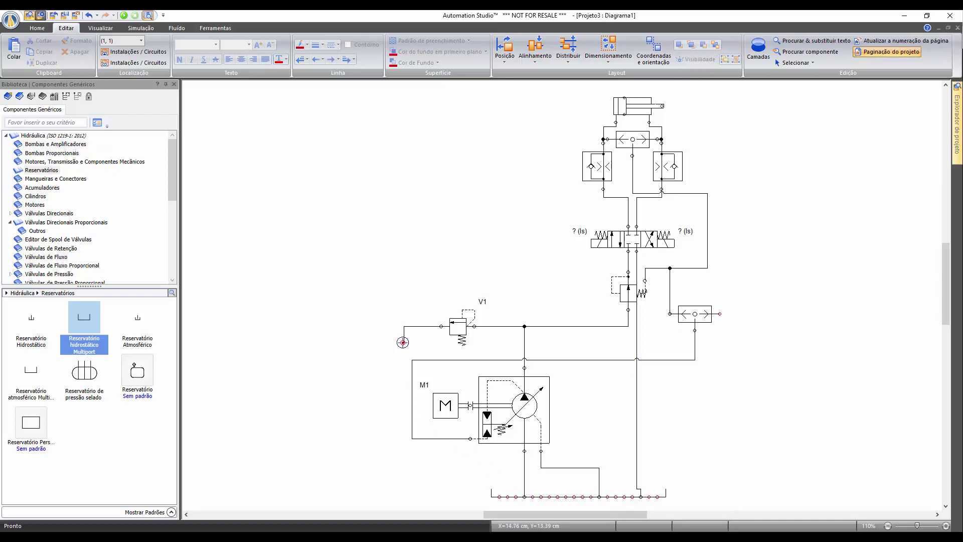
click(404, 343)
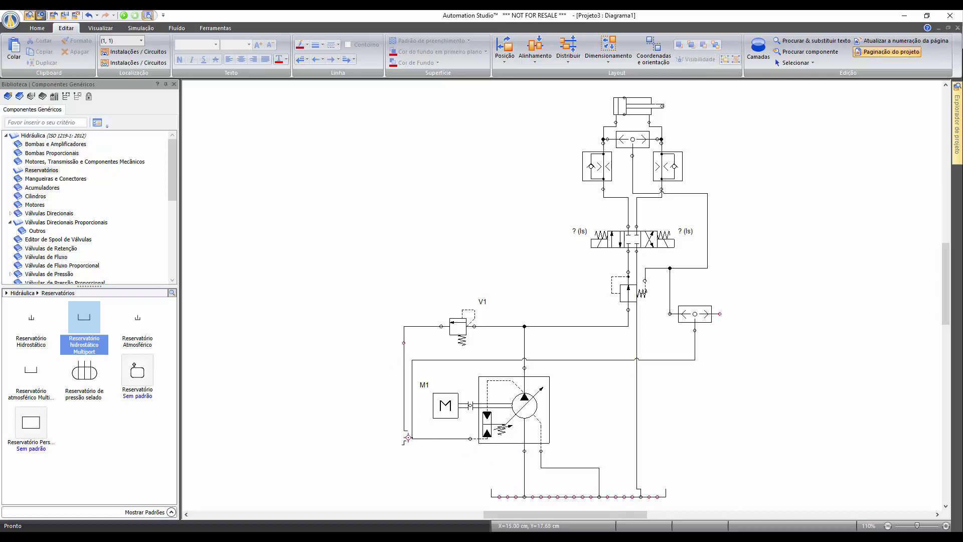
click(508, 494)
ctrl+scroll(526, 479, down, 1)
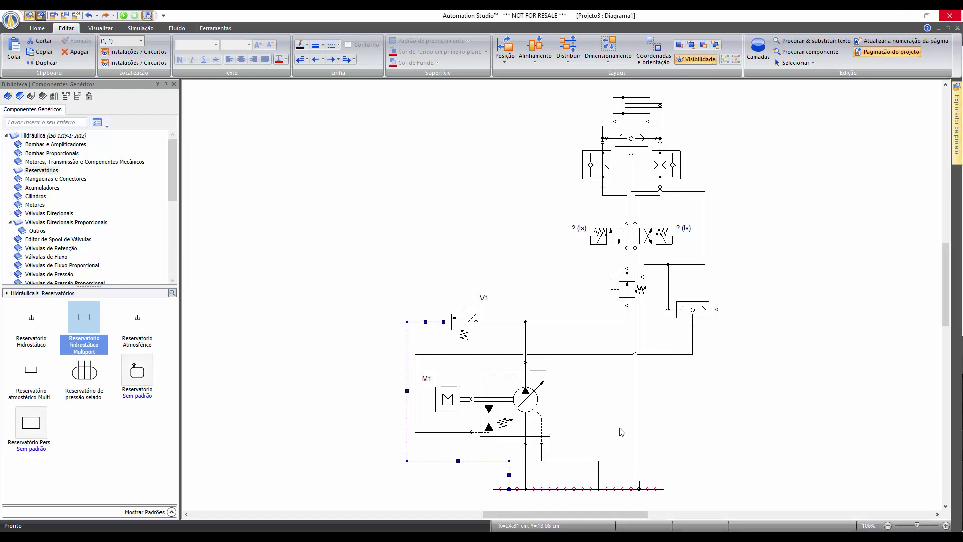
Step: Move the vertical return line further right and lower the horizontal line segment
click(635, 419)
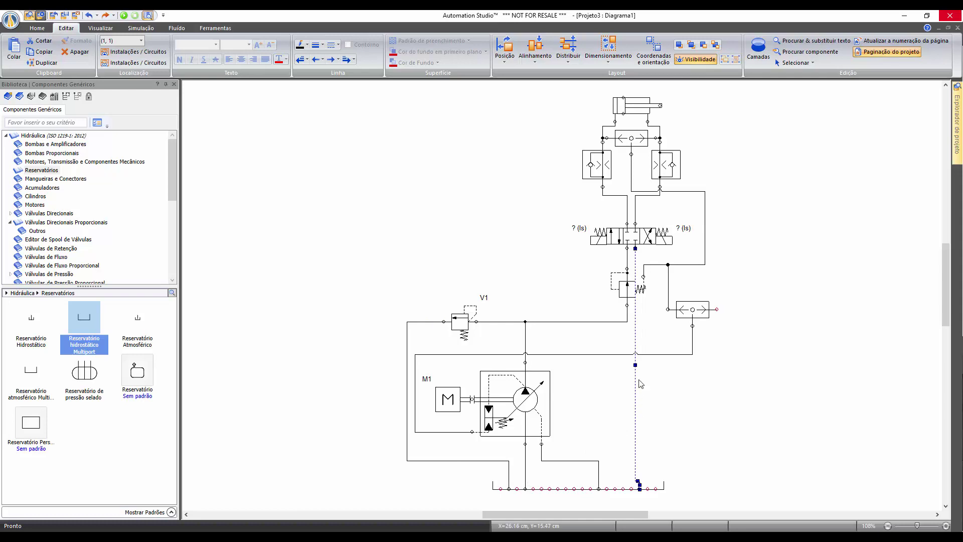
drag(635, 364, 660, 380)
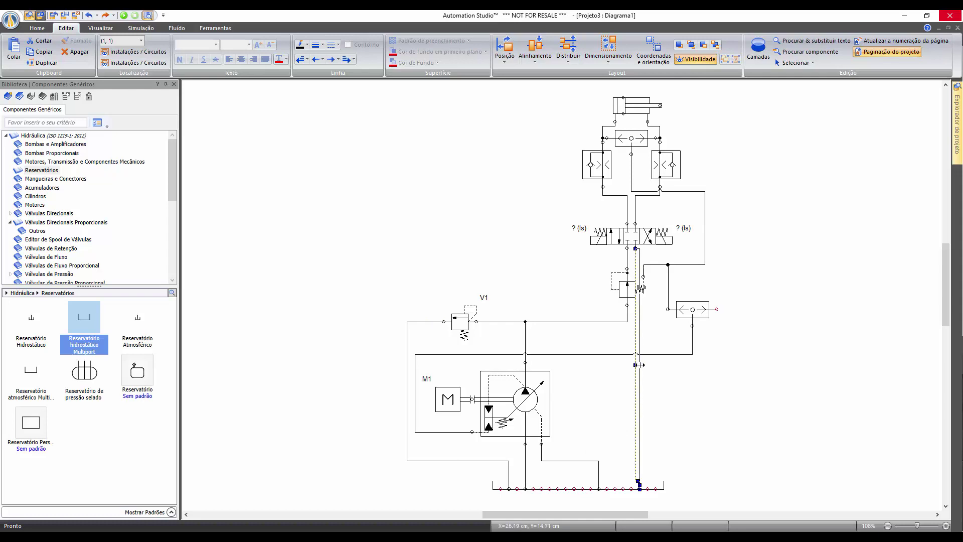
click(683, 408)
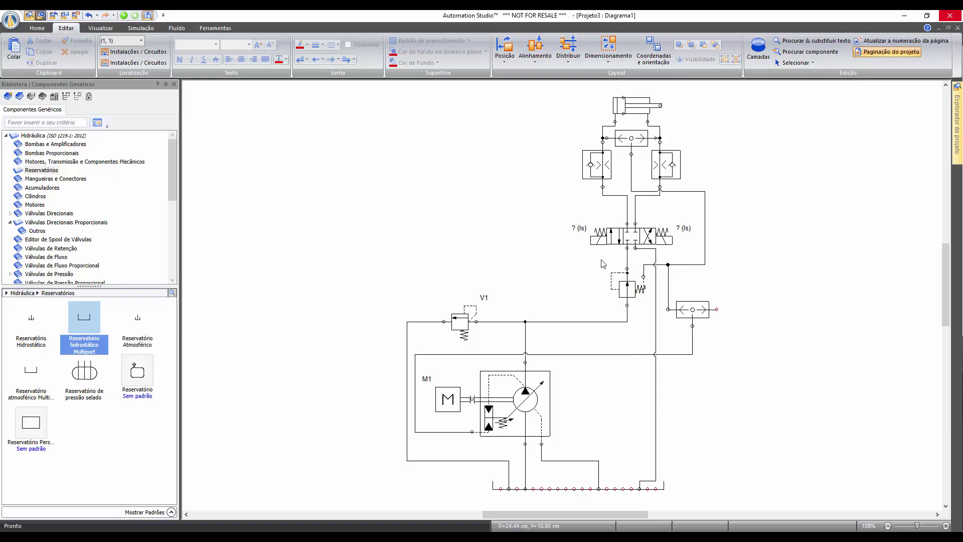
click(616, 195)
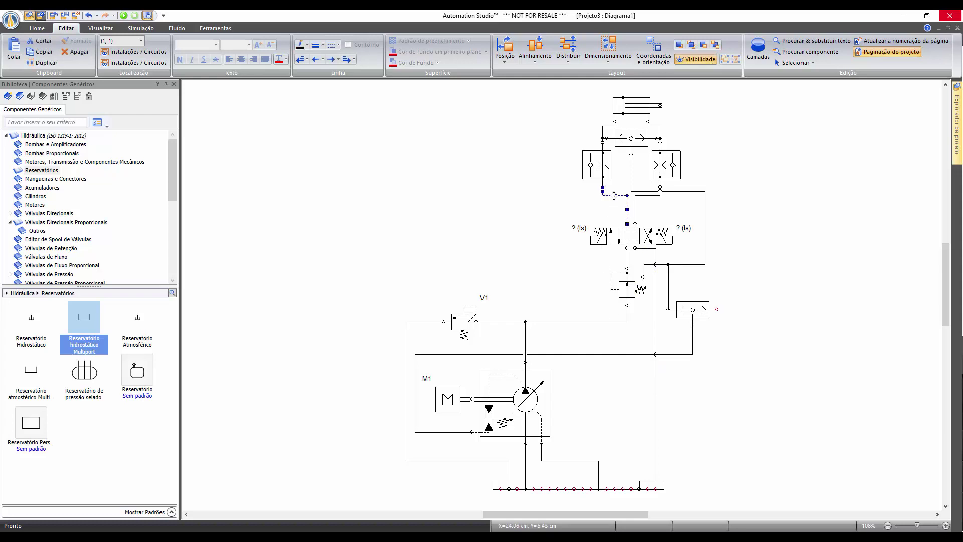
mouse_move(615, 196)
mouse_down()
mouse_move(618, 207)
mouse_move(648, 208)
mouse_up()
click(649, 195)
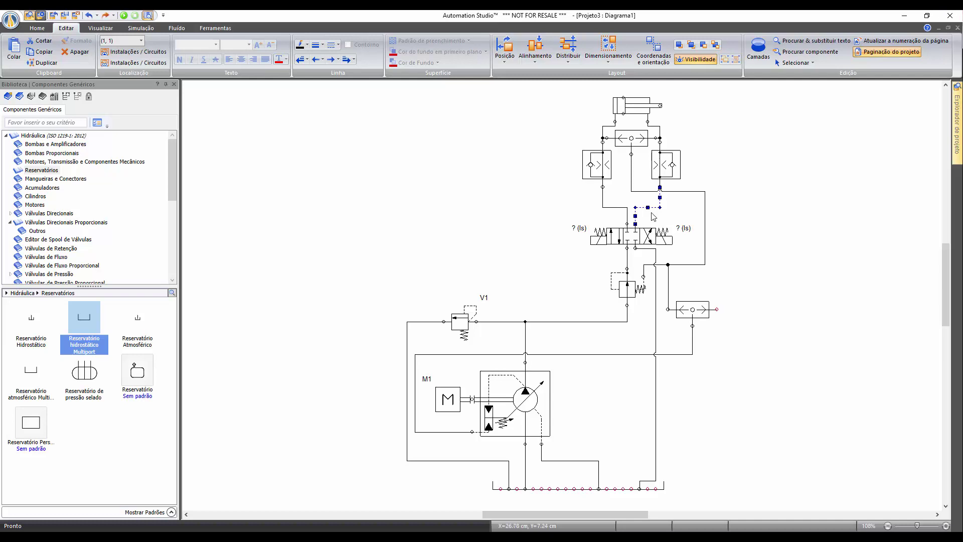
Step: Nudge the second shuttle valve right twice and down once with the arrow keys
click(685, 306)
key(Right)
key(Right)
key(Right)
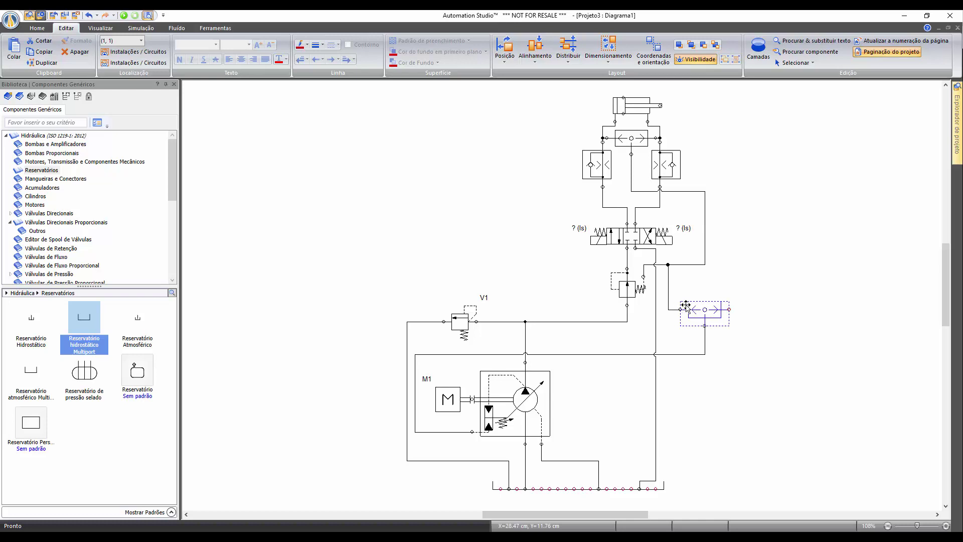
key(Down)
key(Down)
key(Right)
key(Right)
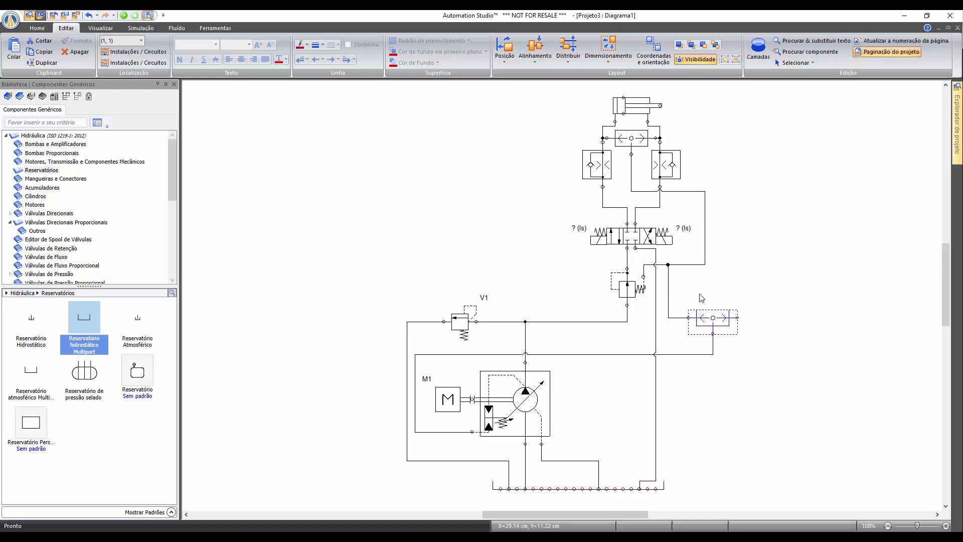
key(Escape)
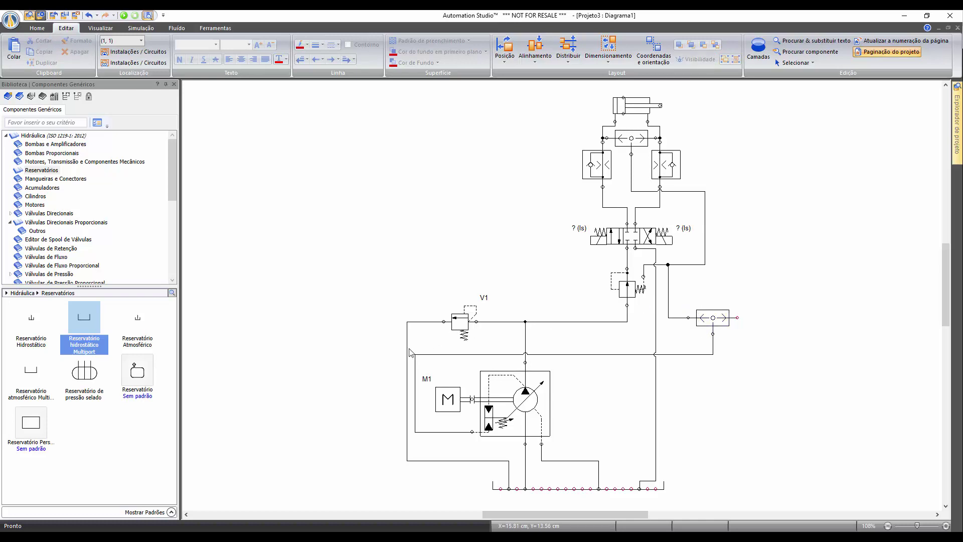
Step: Shift V1's tank line vertical segment further left, clear of motor M1
click(407, 366)
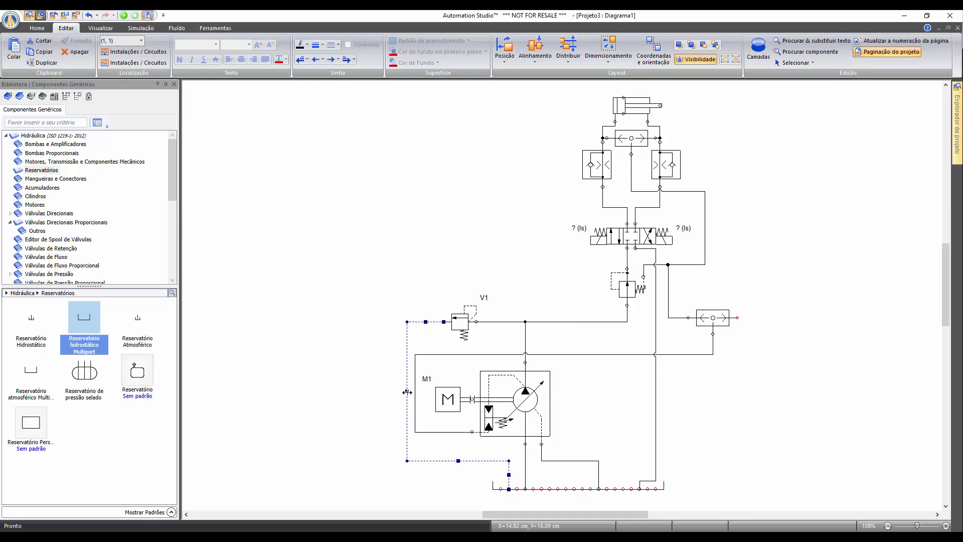
drag(407, 391, 378, 391)
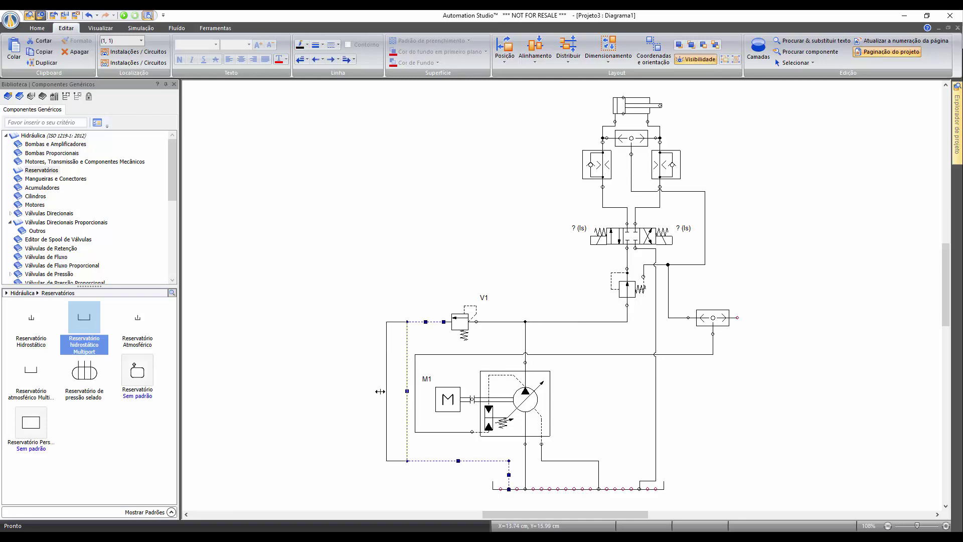
click(399, 289)
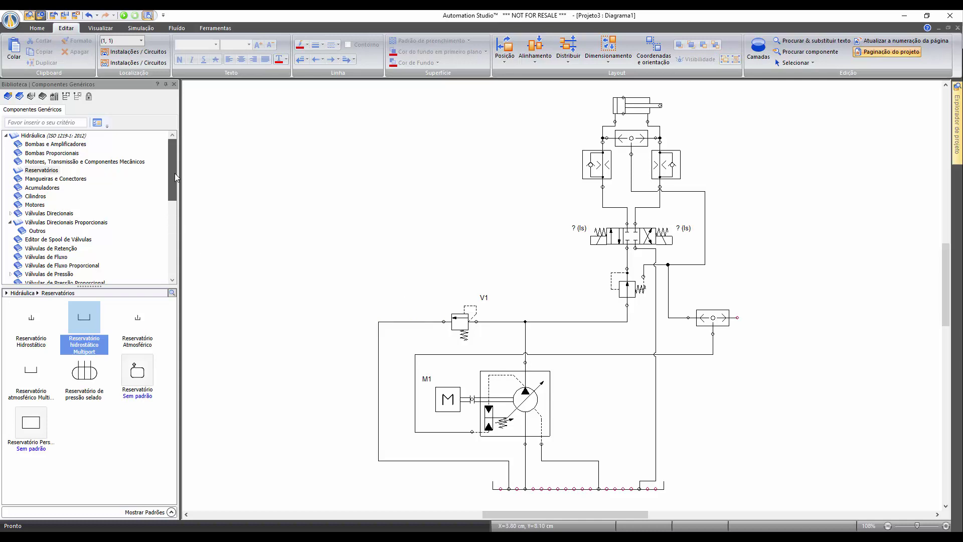
Step: Insert a Filtro from Condicionamento do Fluido > Filtros into V1's left tank line, replacing a misplaced first attempt
drag(174, 176, 174, 206)
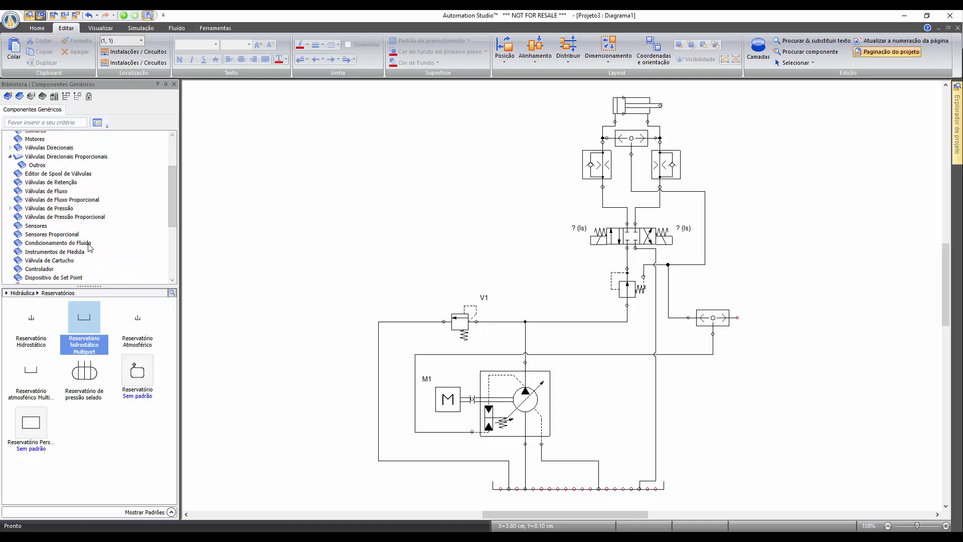
click(84, 243)
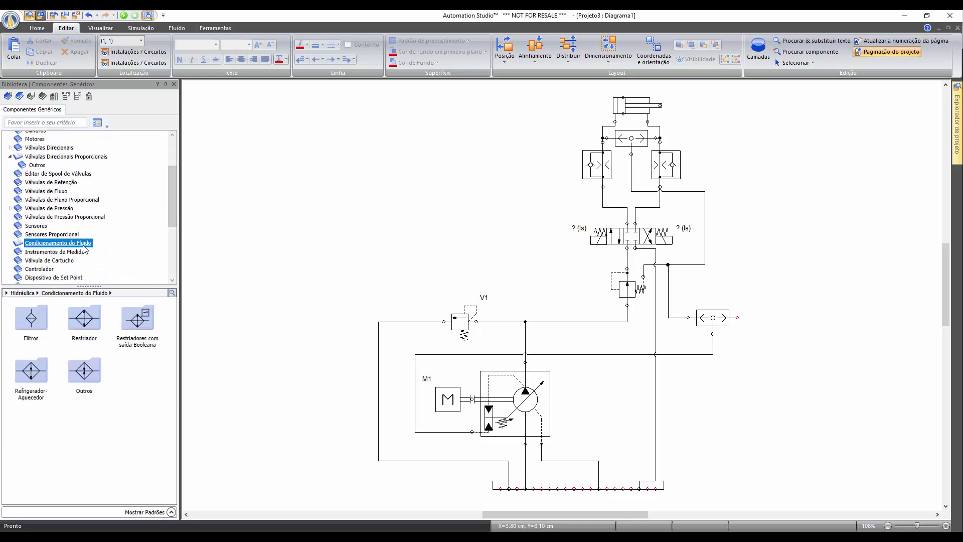
double_click(31, 317)
click(33, 317)
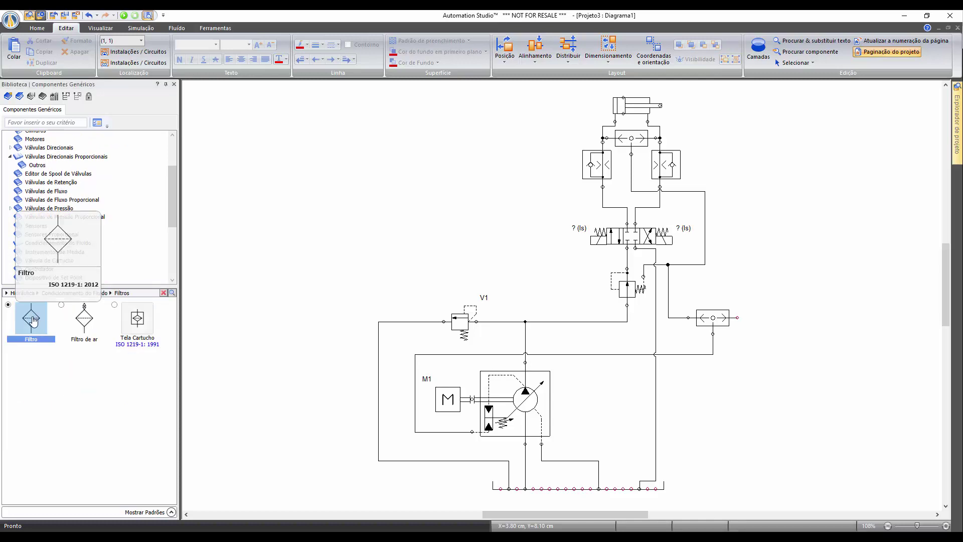
drag(32, 318, 372, 384)
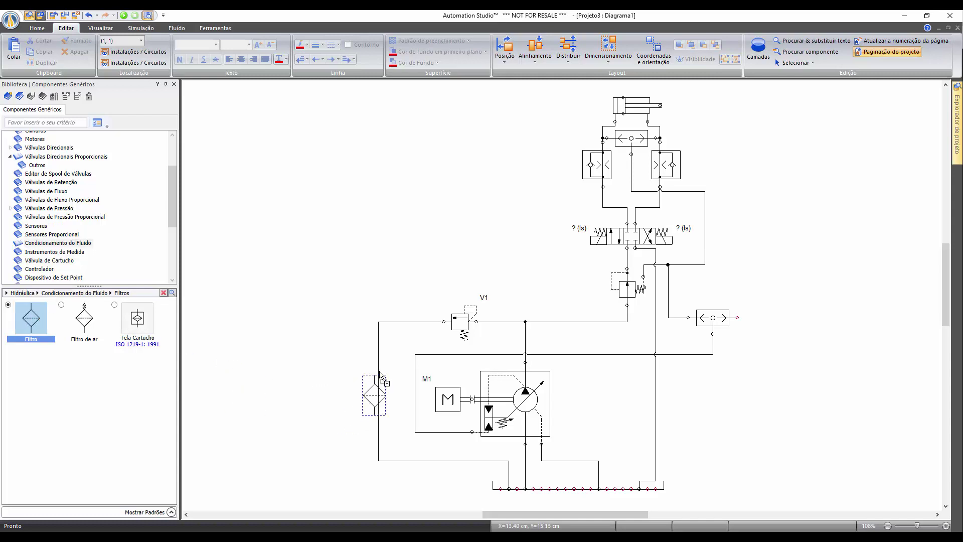
drag(372, 384, 380, 374)
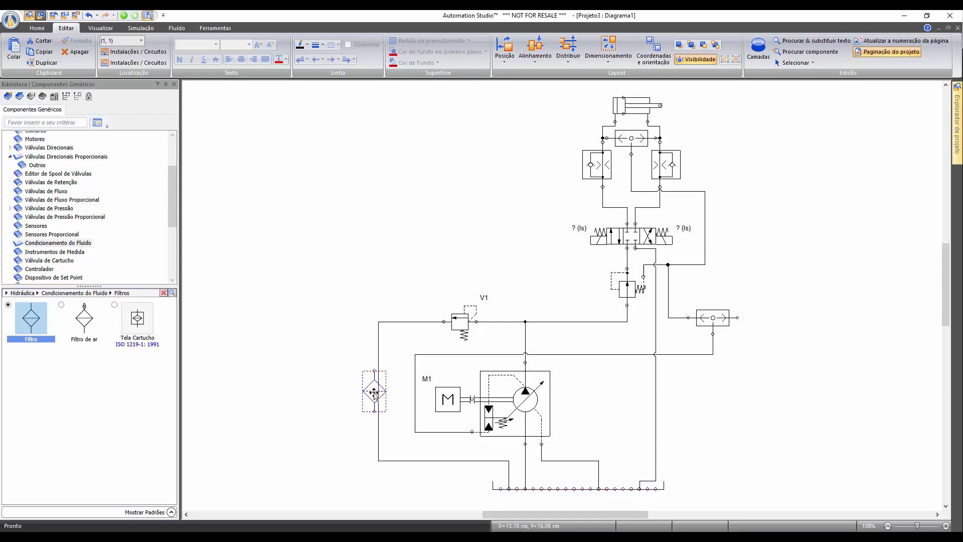
key(Delete)
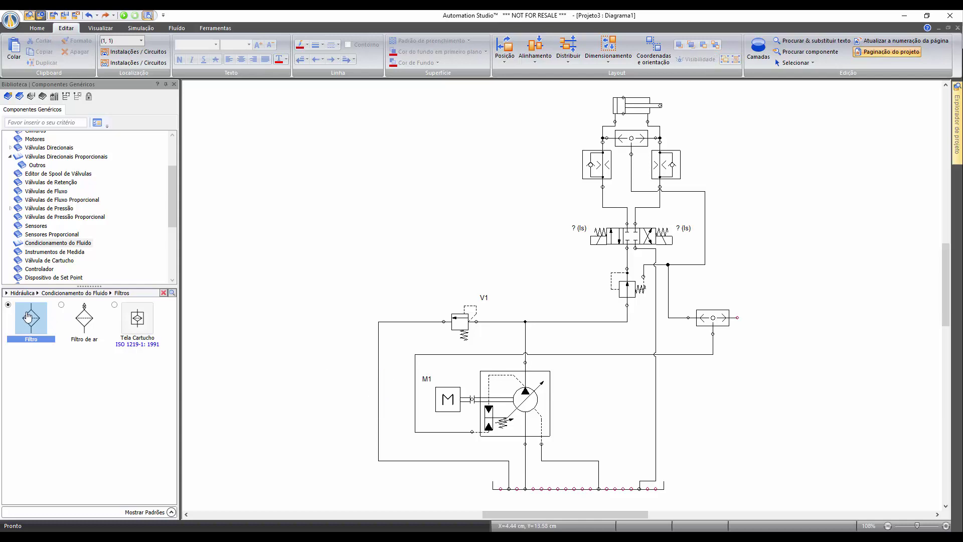
drag(31, 321, 380, 377)
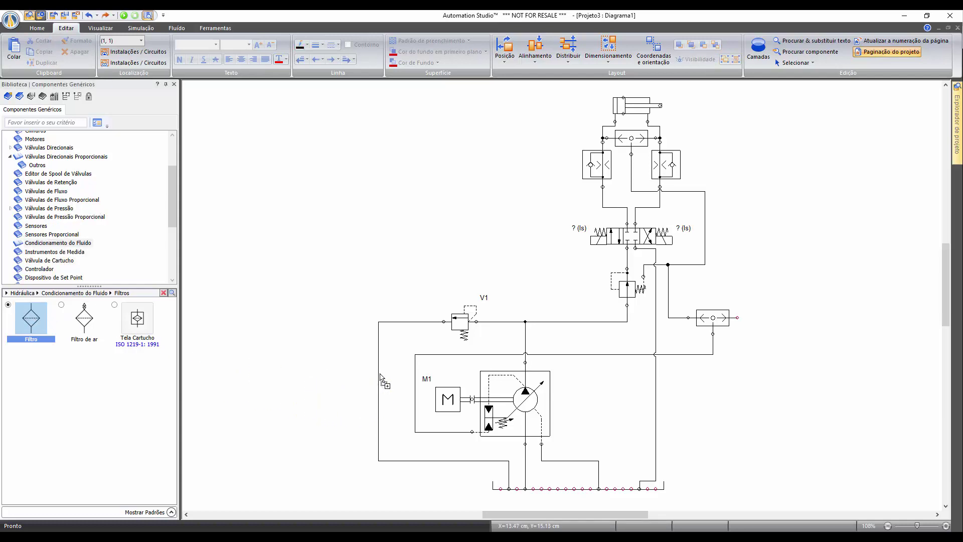
drag(379, 377, 379, 375)
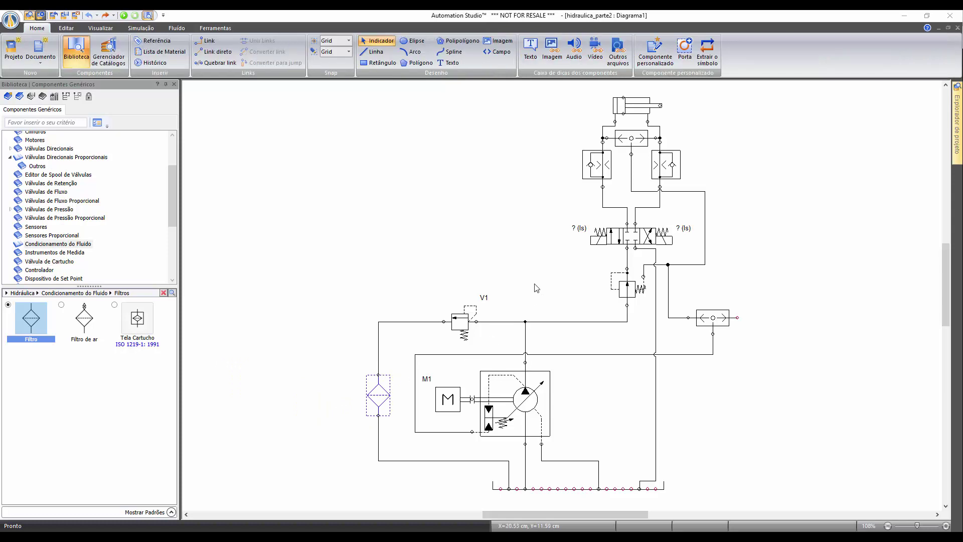
Step: Nudge the cylinder up two steps with the arrow keys
click(637, 104)
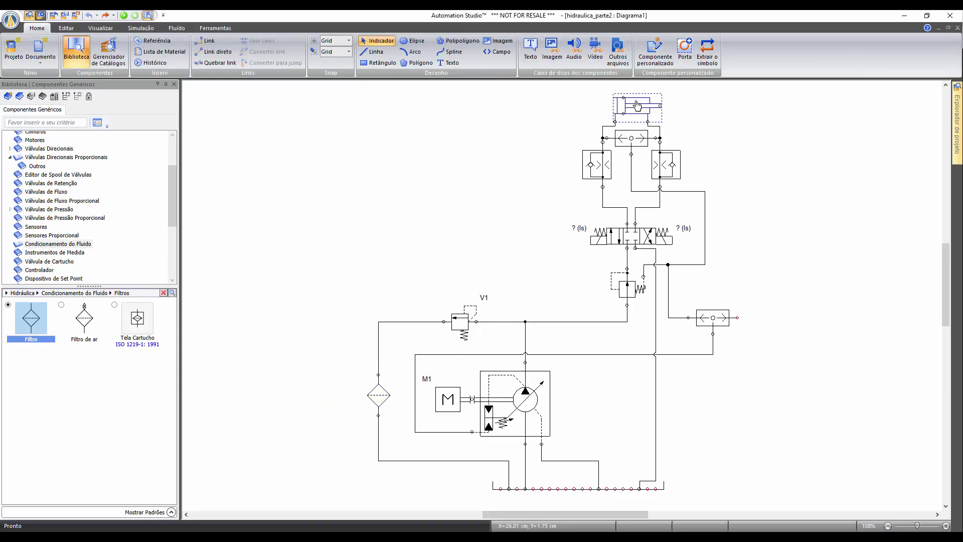
key(Up)
key(Up)
key(Up)
key(Up)
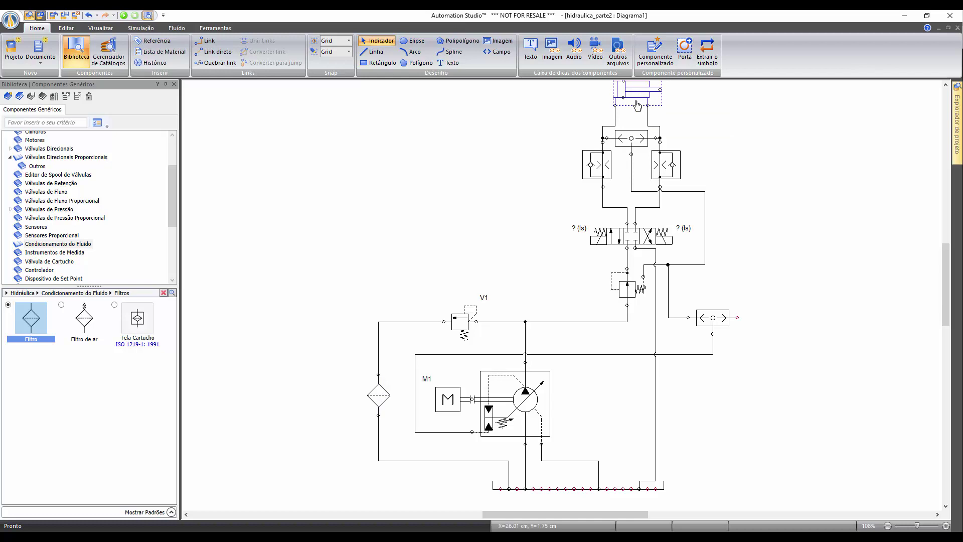
key(Up)
click(770, 346)
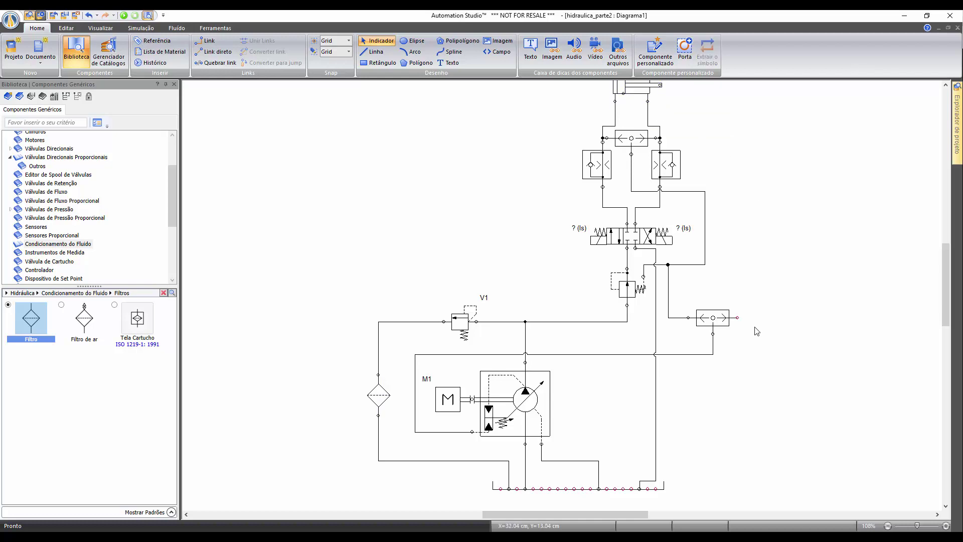
Step: Start a line from the right valve's outlet and zoom to fit all components
click(737, 317)
right_click(745, 289)
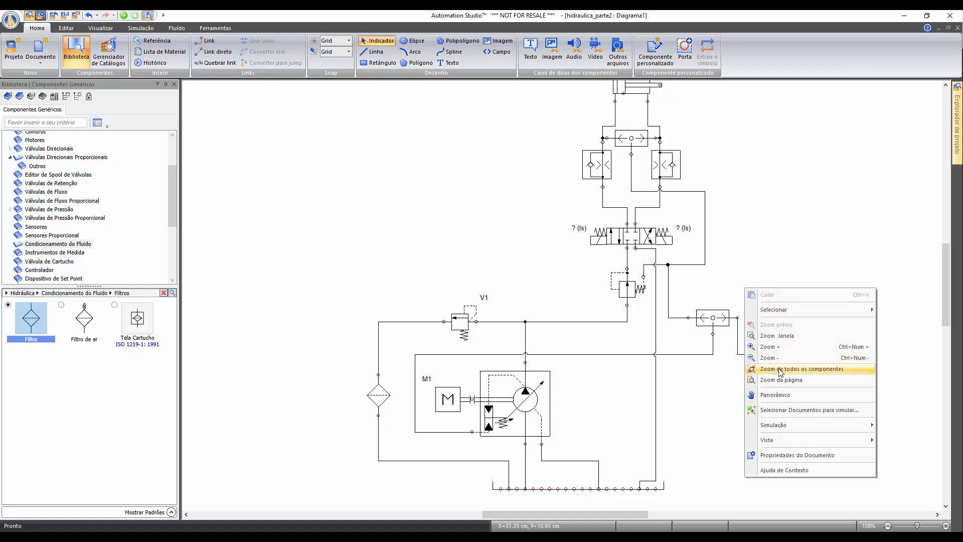
click(781, 370)
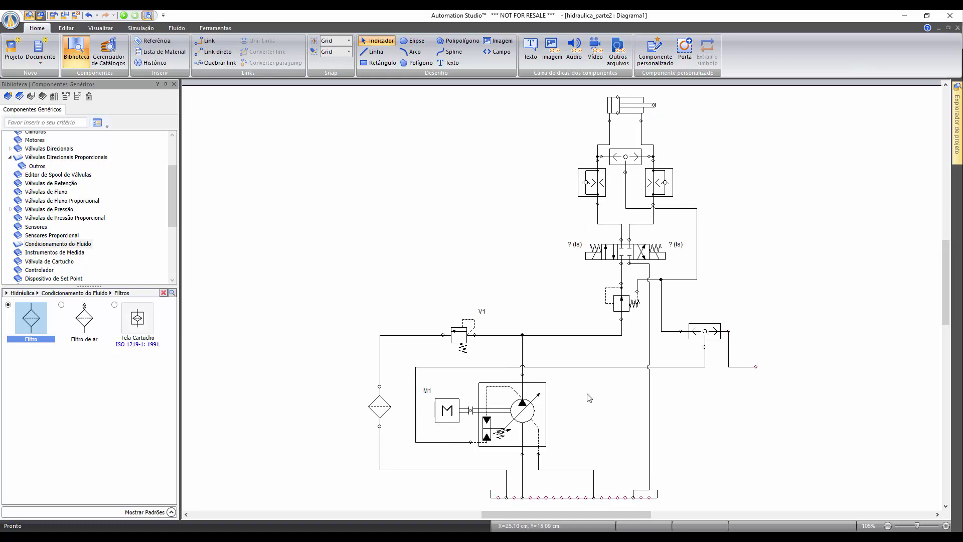
Step: Make the line below the filter a dashed return line
click(380, 444)
right_click(380, 444)
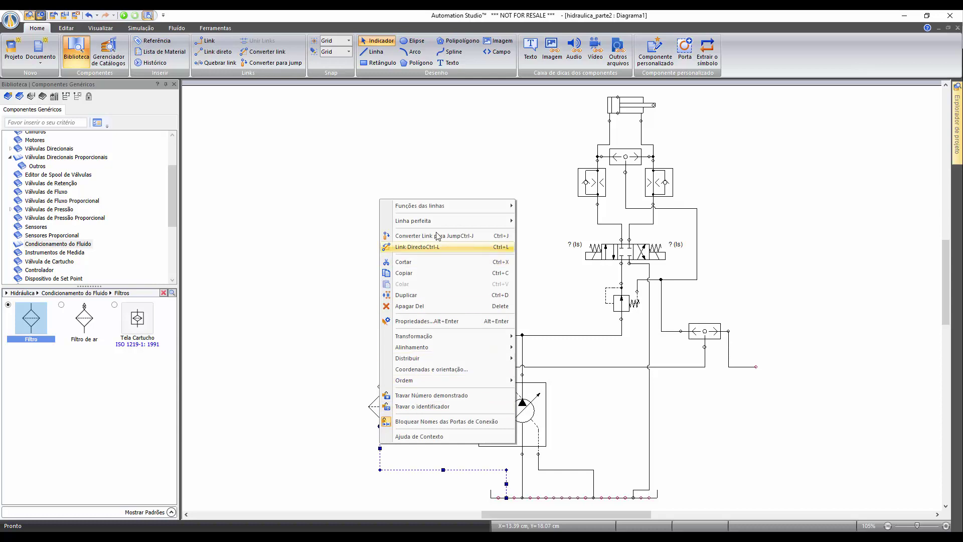
mouse_move(420, 206)
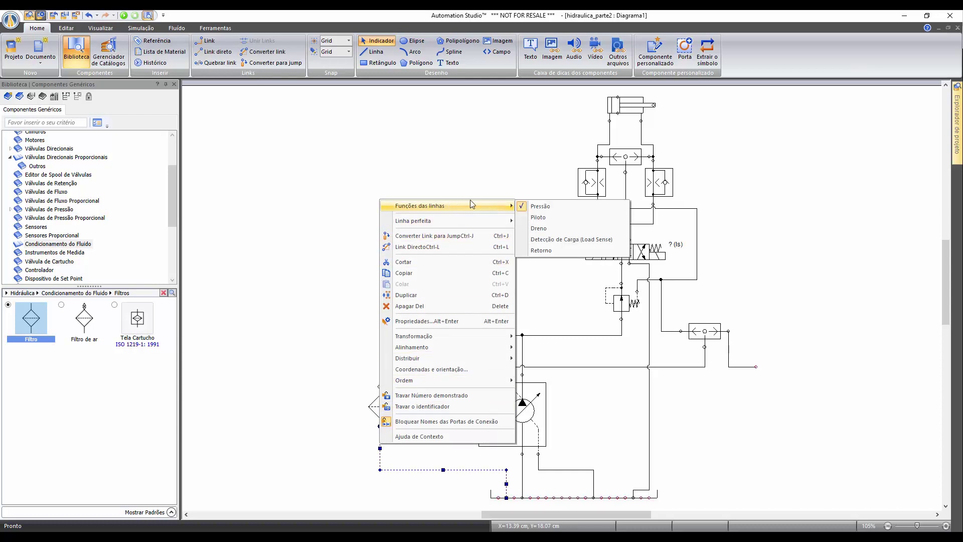
click(555, 249)
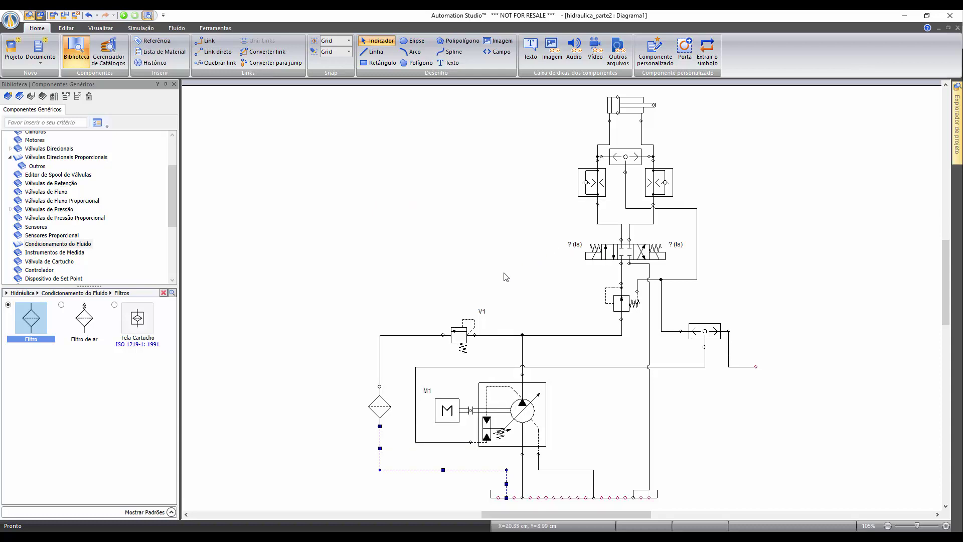
Step: Select the lines left and right of V1 plus the right vertical line
click(420, 336)
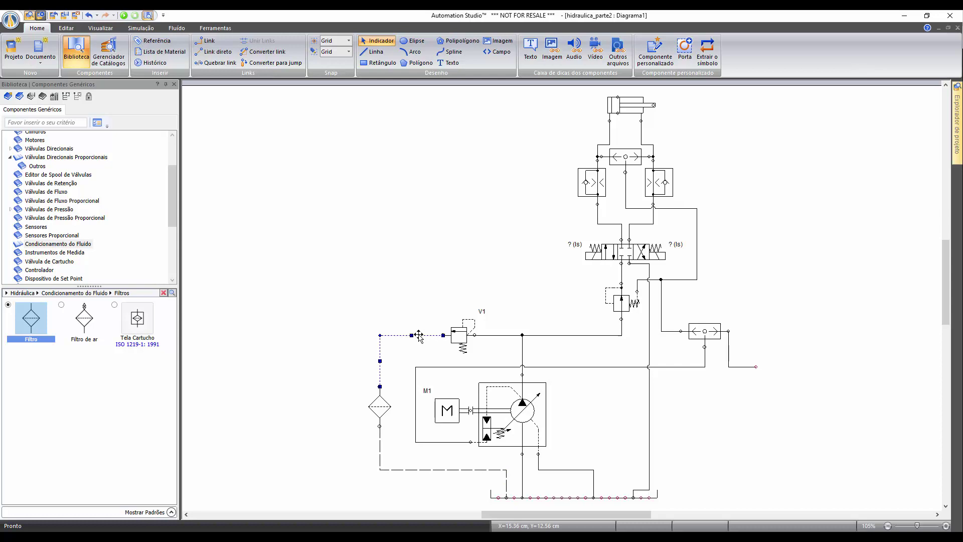
shift+click(499, 336)
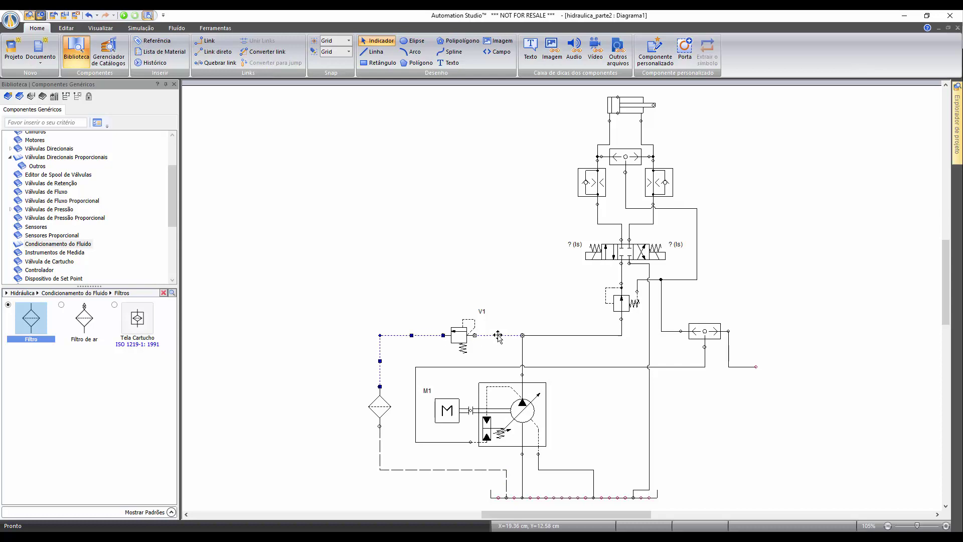
shift+click(650, 395)
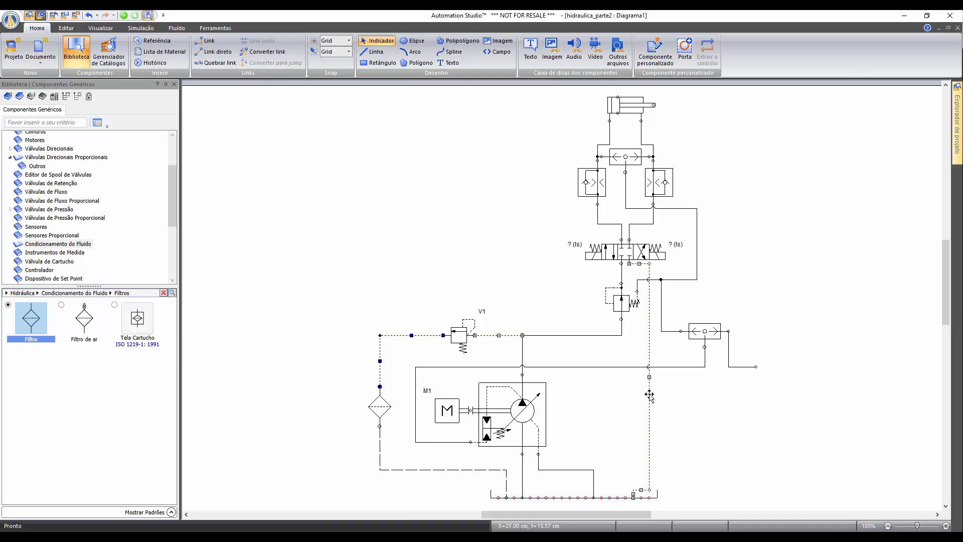
Step: Set the V1 and right vertical lines to Retorno, and the three right-valve lines to Detecção de Carga
right_click(650, 395)
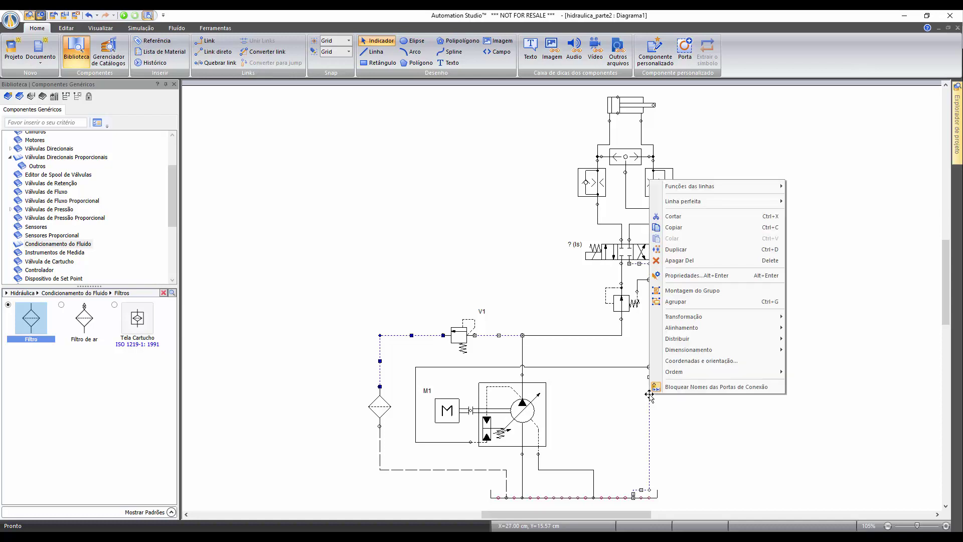
mouse_move(690, 186)
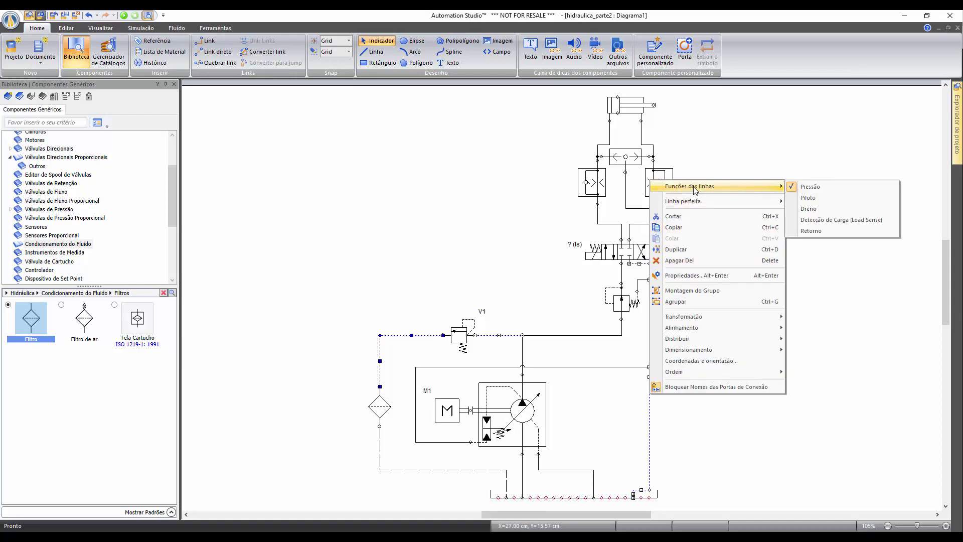
click(823, 232)
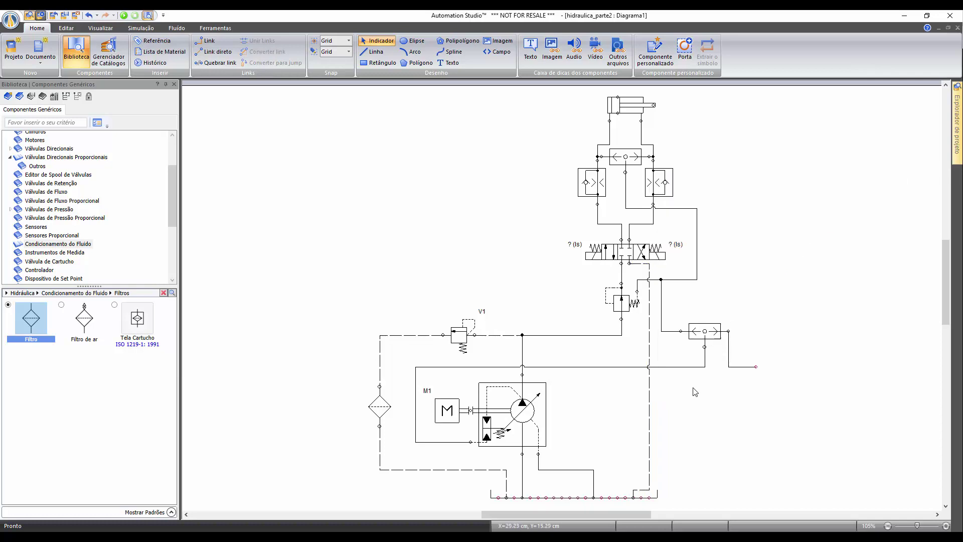
click(624, 190)
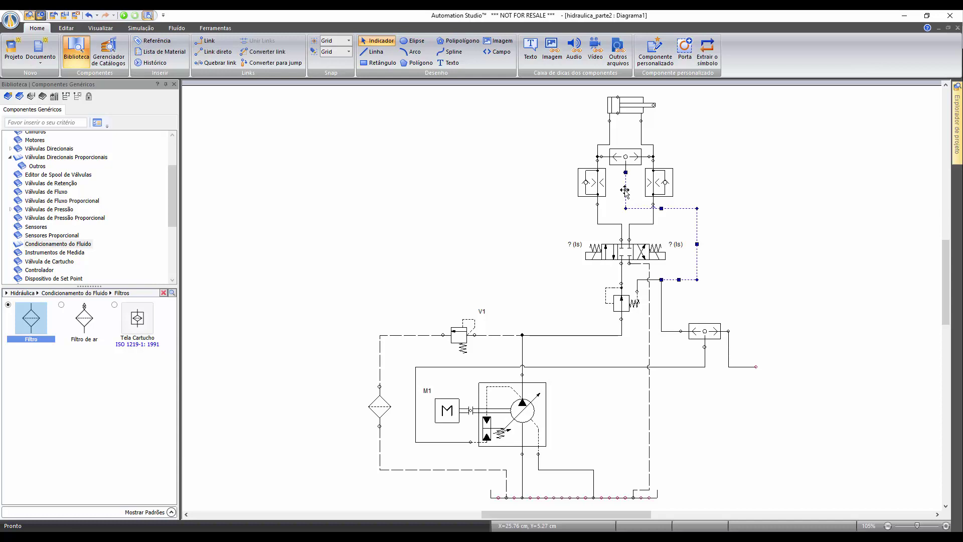
ctrl+click(660, 302)
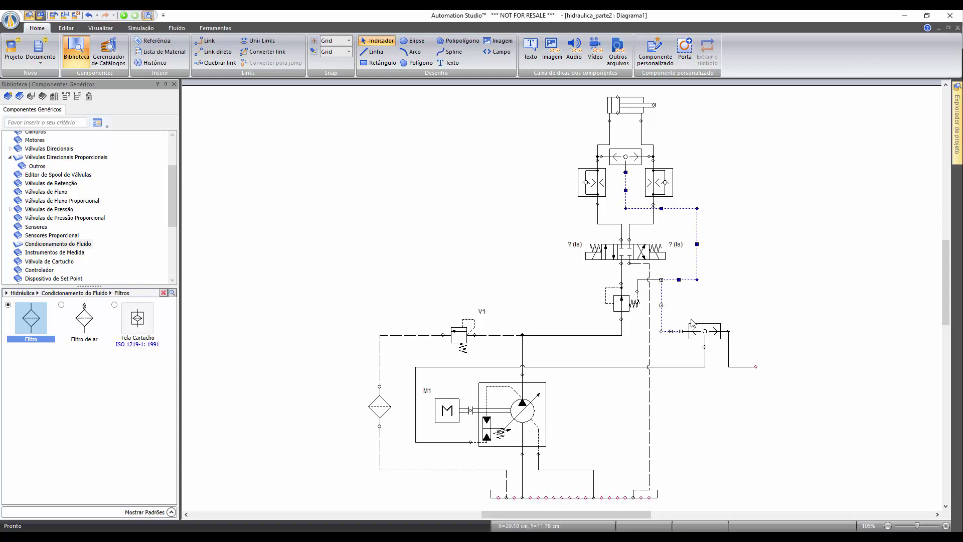
click(705, 357)
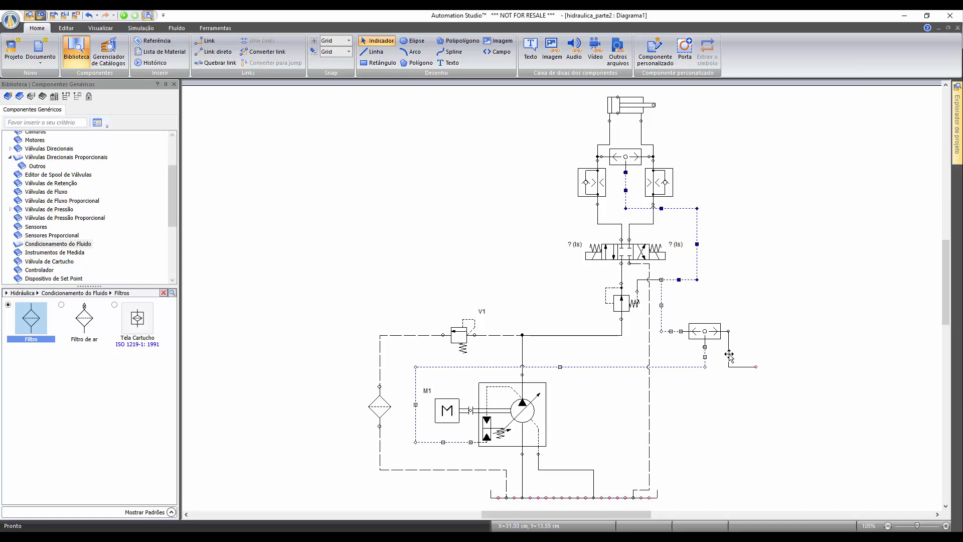
right_click(729, 354)
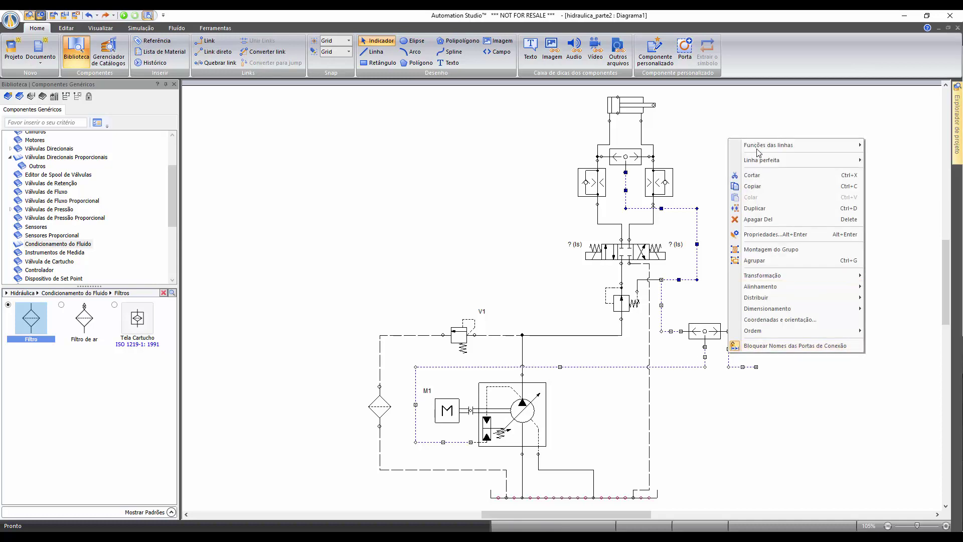
mouse_move(768, 145)
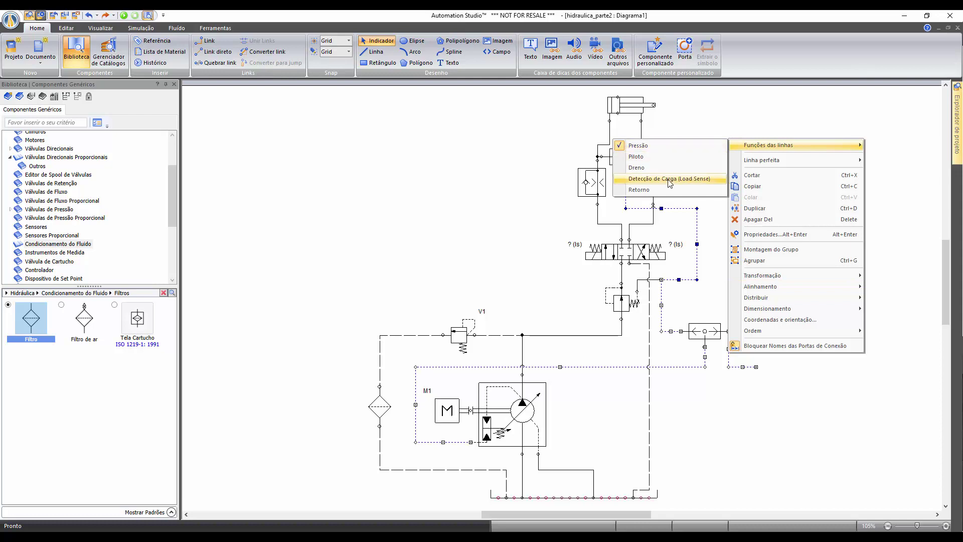
click(671, 179)
click(746, 242)
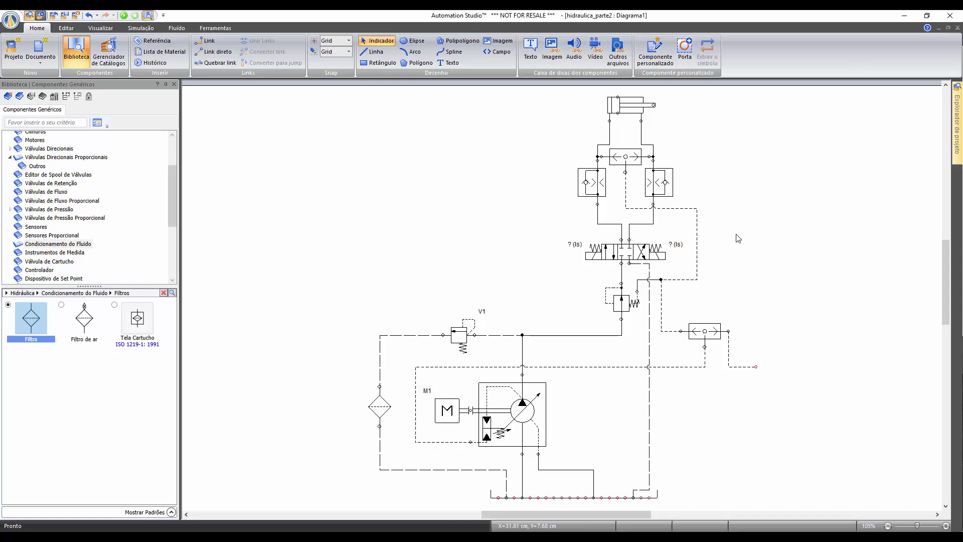
Step: Draw a rectangle from the shuttle valves down past the reducing valve
click(379, 63)
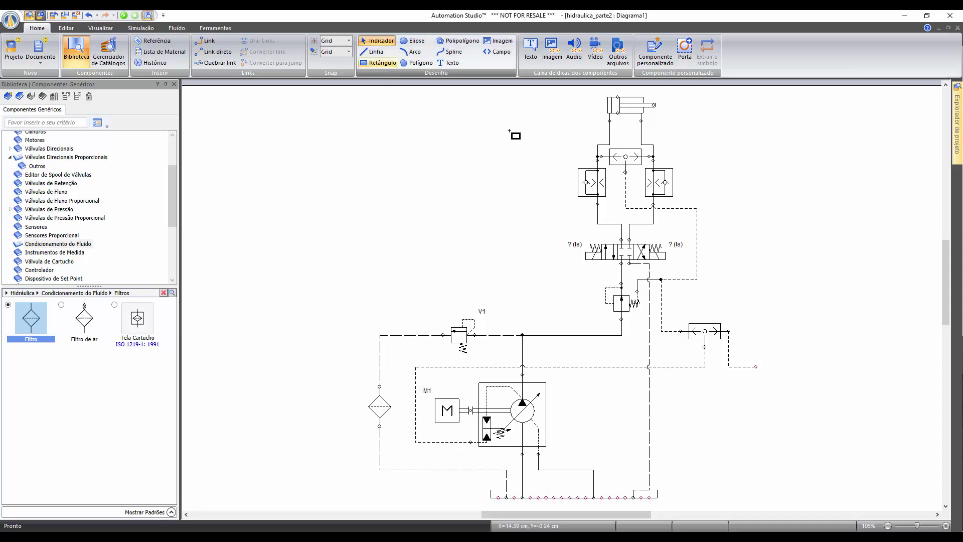
mouse_move(562, 133)
mouse_down()
mouse_move(734, 381)
mouse_move(755, 387)
mouse_up()
key(Escape)
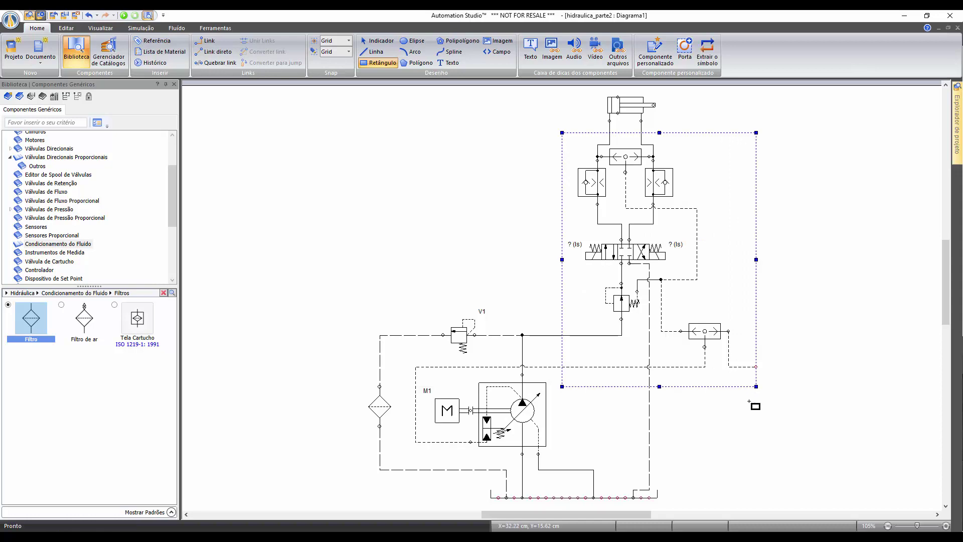
key(Escape)
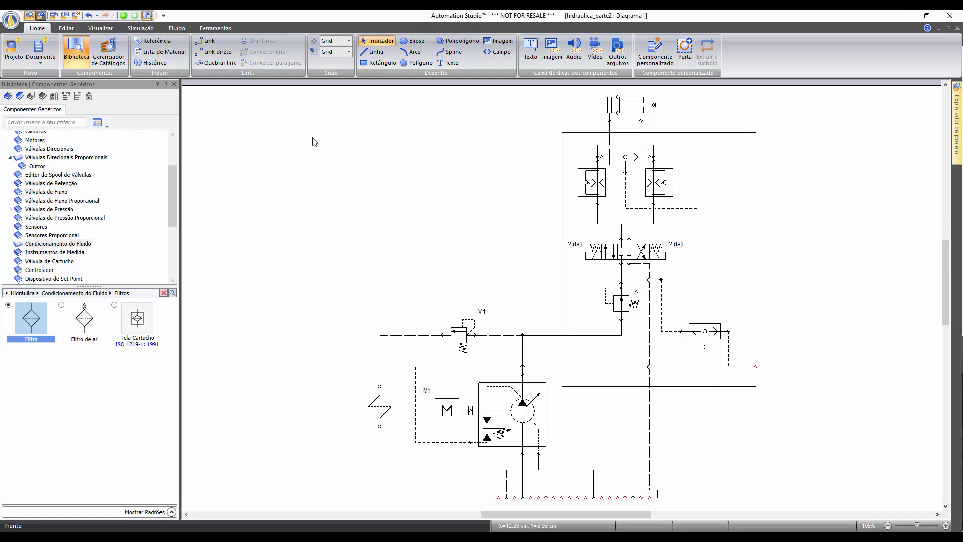
Step: Draw two links from the junction and the right vertical line to the rectangle's right edge
click(207, 41)
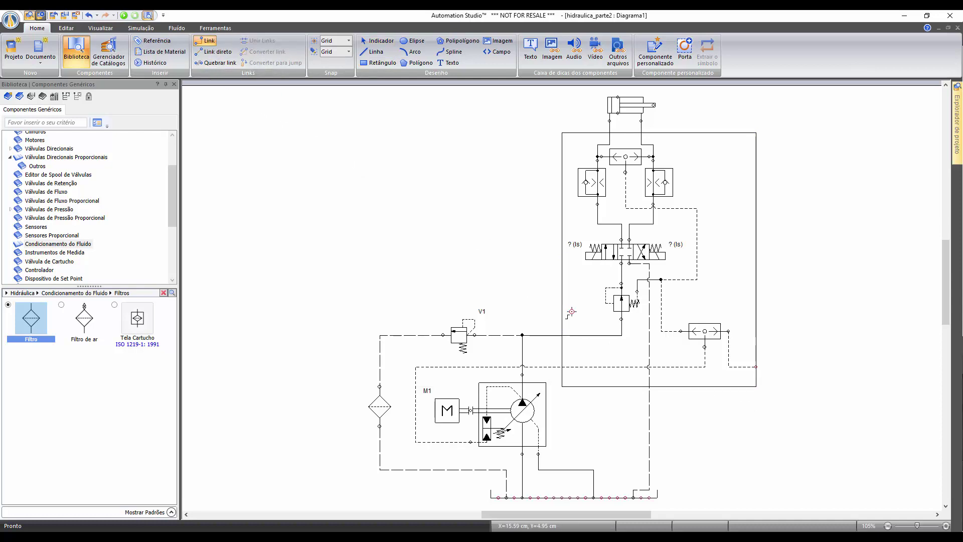
click(621, 335)
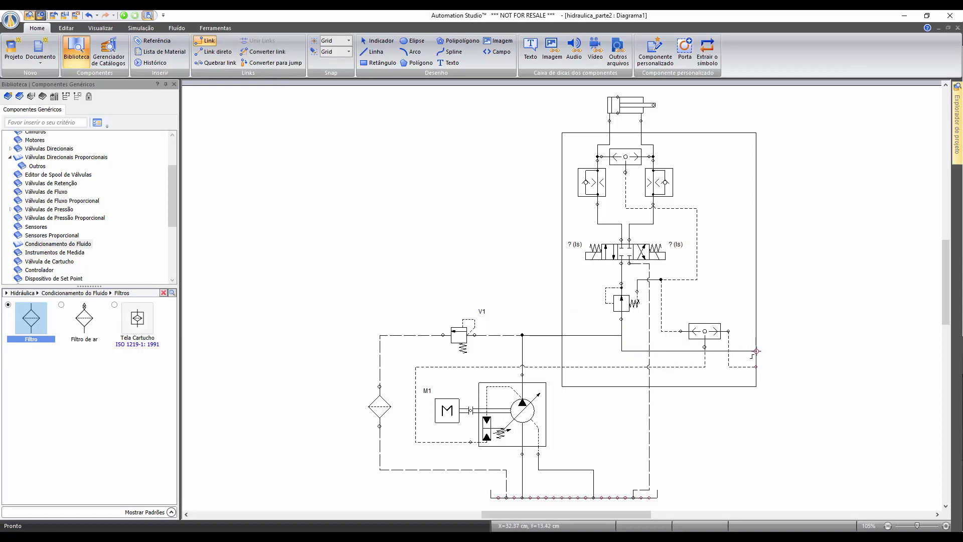
click(757, 351)
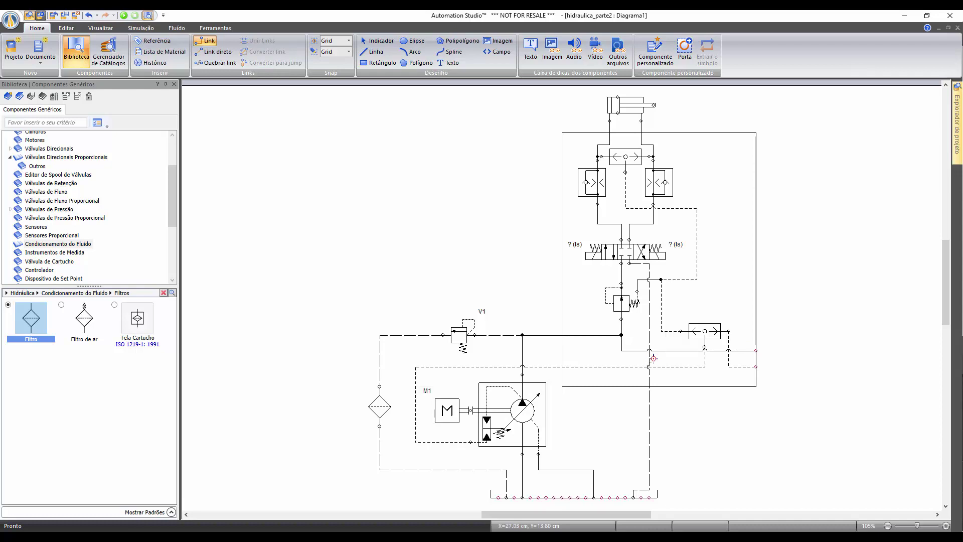
click(649, 359)
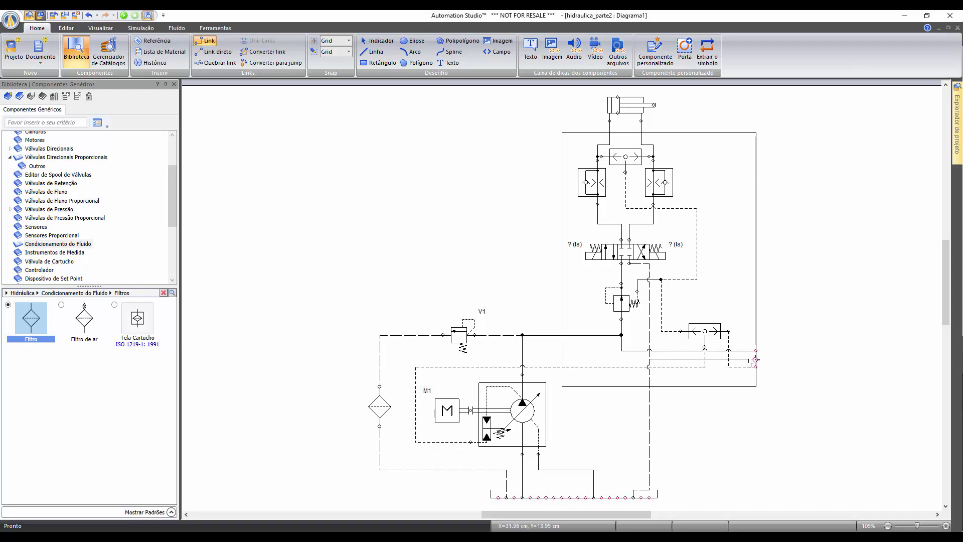
click(757, 359)
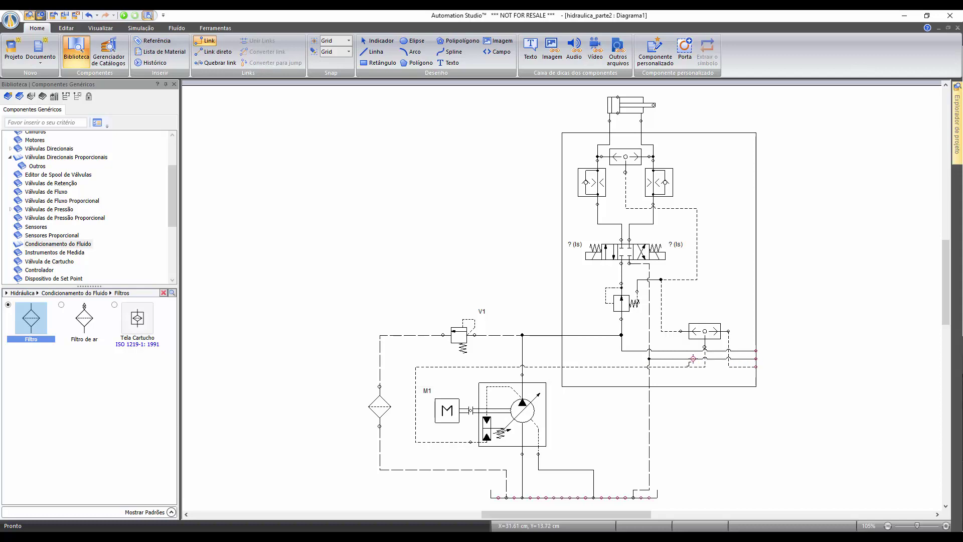
key(Escape)
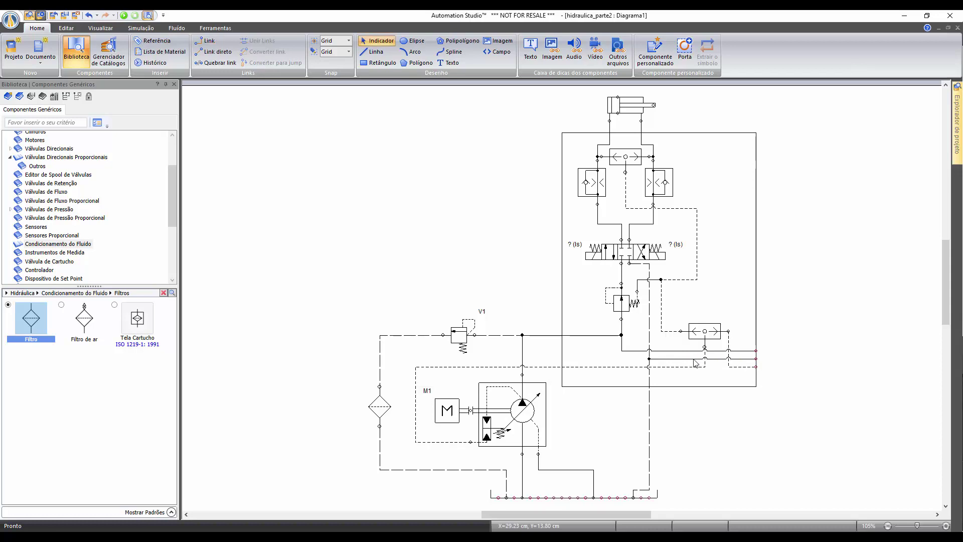
Step: Make the new lower-right horizontal link a return line; briefly try Quebrar link, then cancel
click(694, 360)
right_click(694, 360)
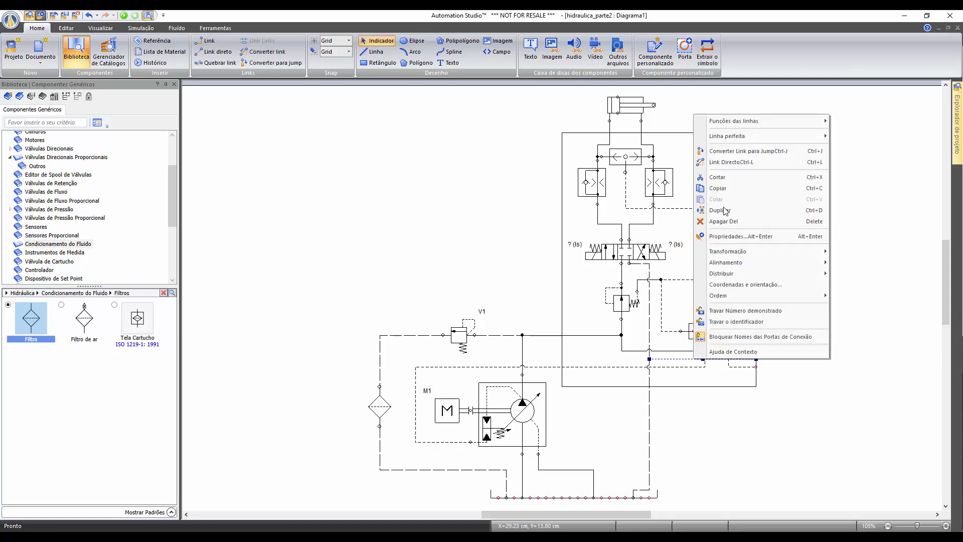
mouse_move(733, 121)
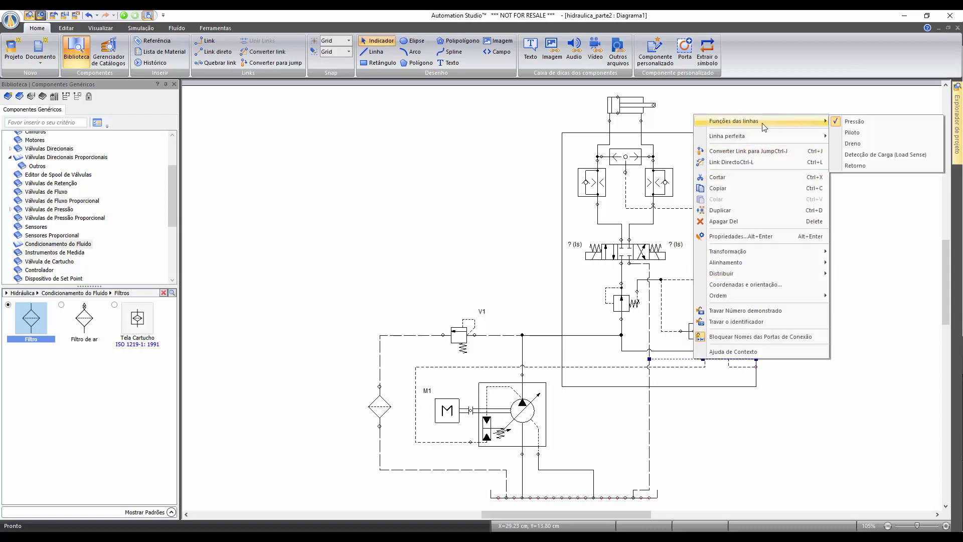
click(857, 166)
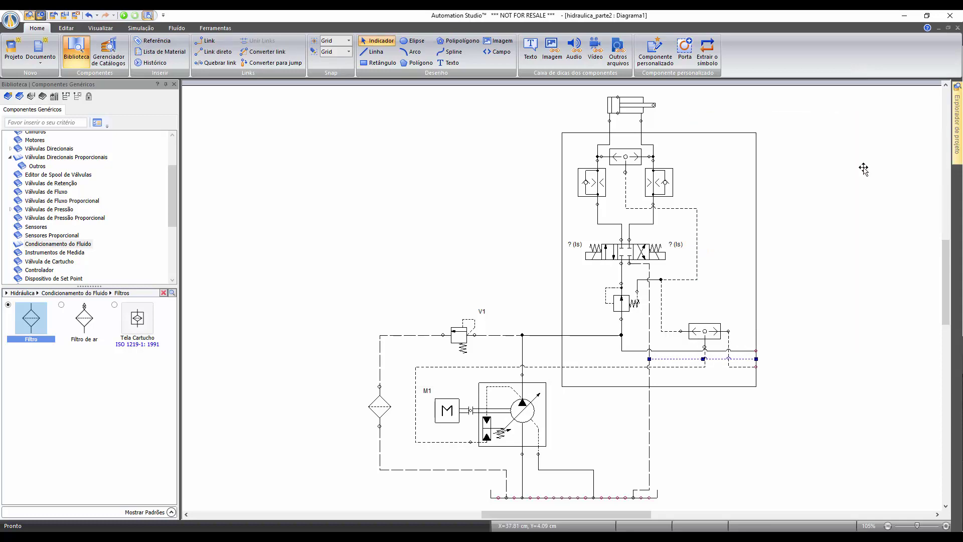
click(812, 273)
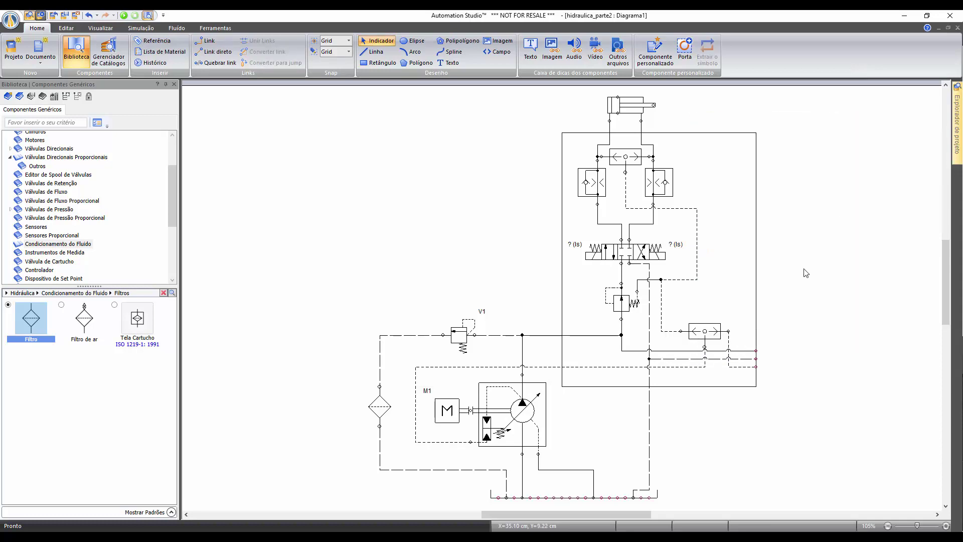
click(215, 62)
key(Escape)
Step: Give the valve-block rectangle a thicker dash-dot outline
click(563, 276)
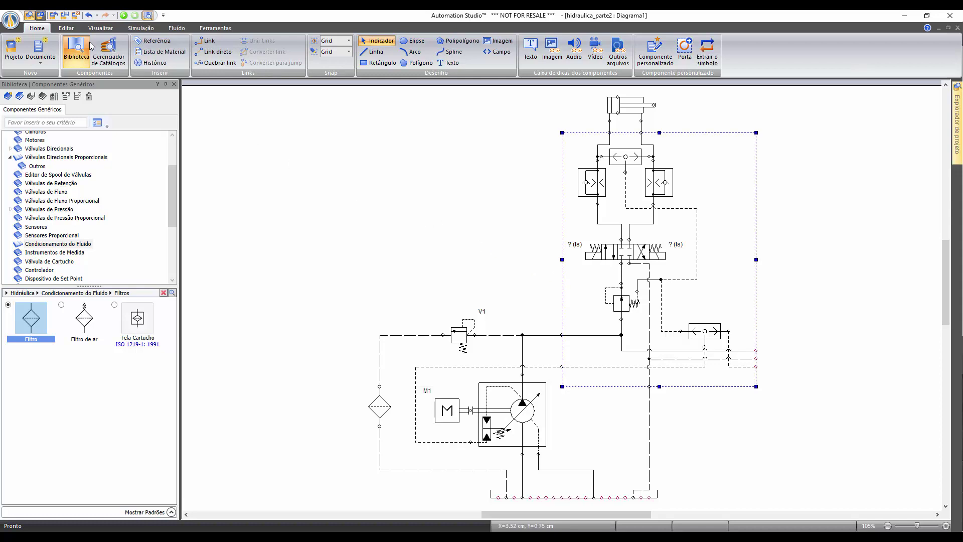
click(65, 28)
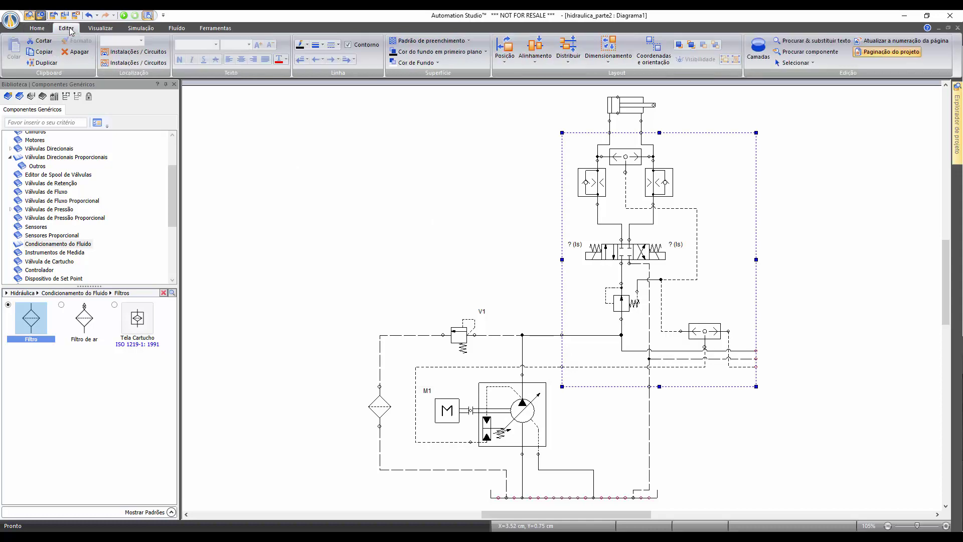
click(322, 46)
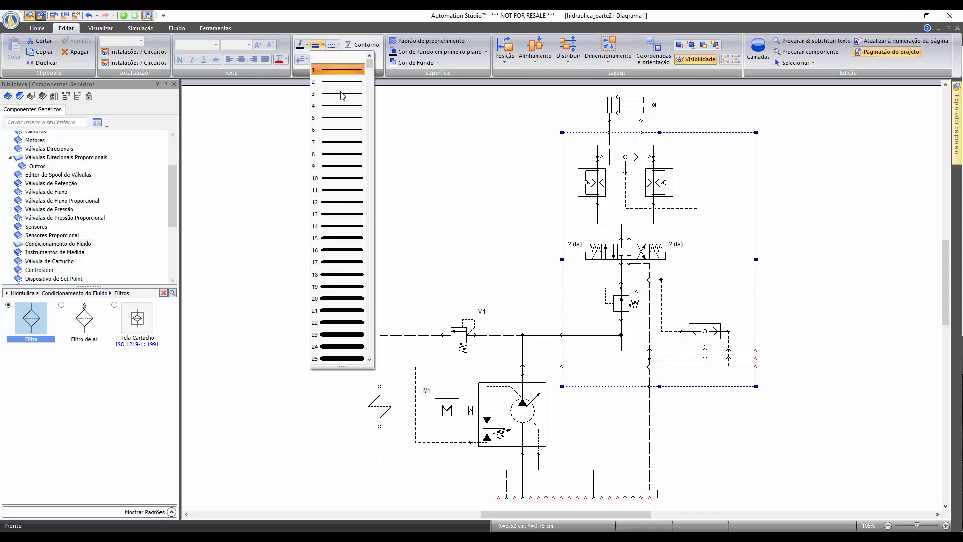
click(343, 94)
click(334, 45)
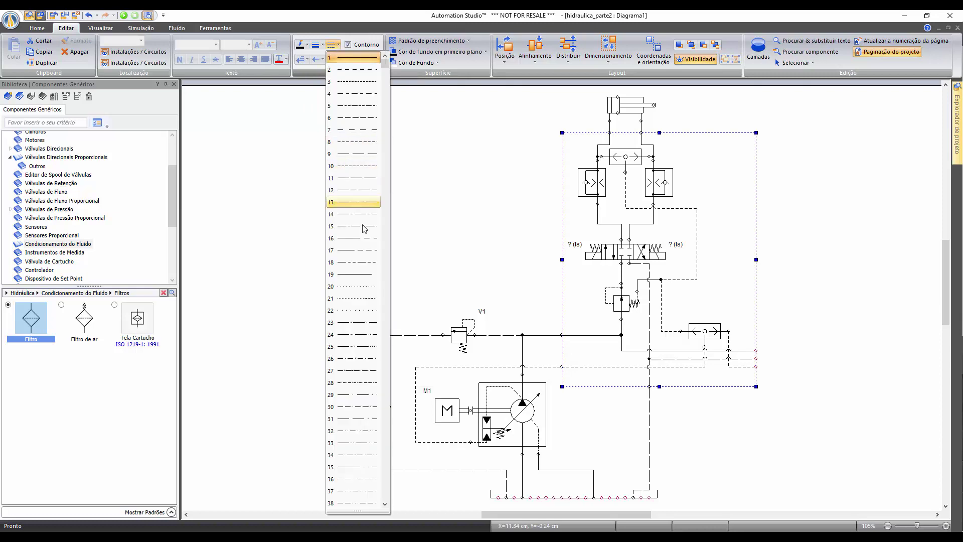
click(365, 227)
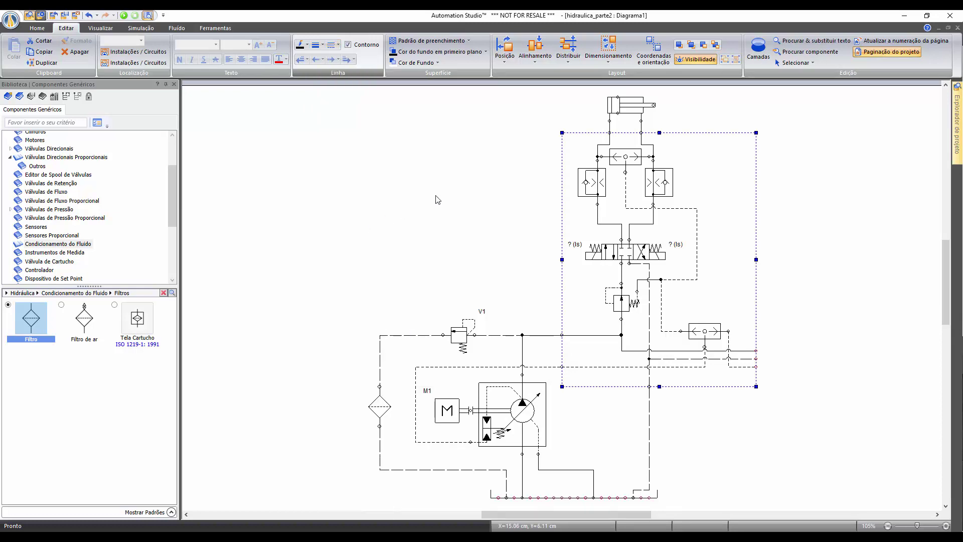
Step: Fill the rectangle with a pale peach dotted pattern and send it behind the components
click(468, 41)
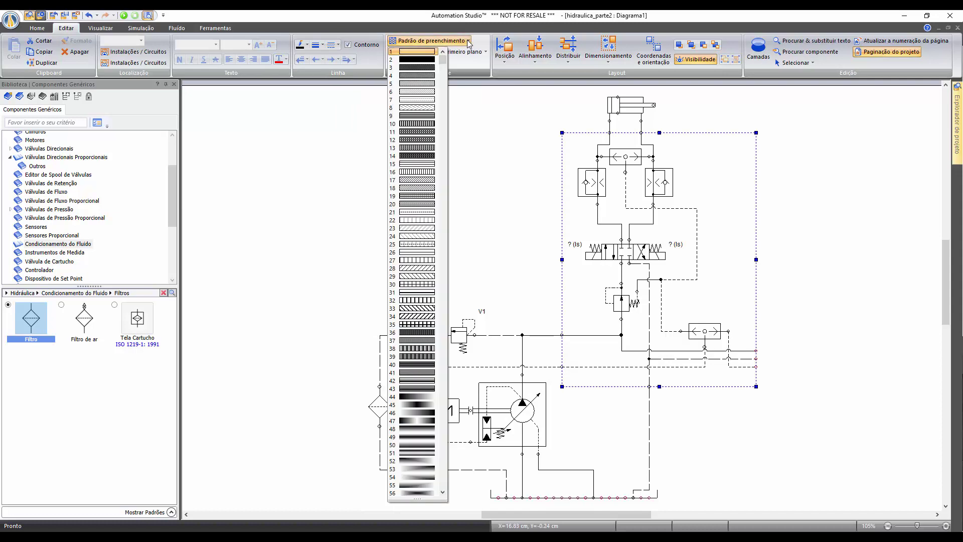
click(429, 100)
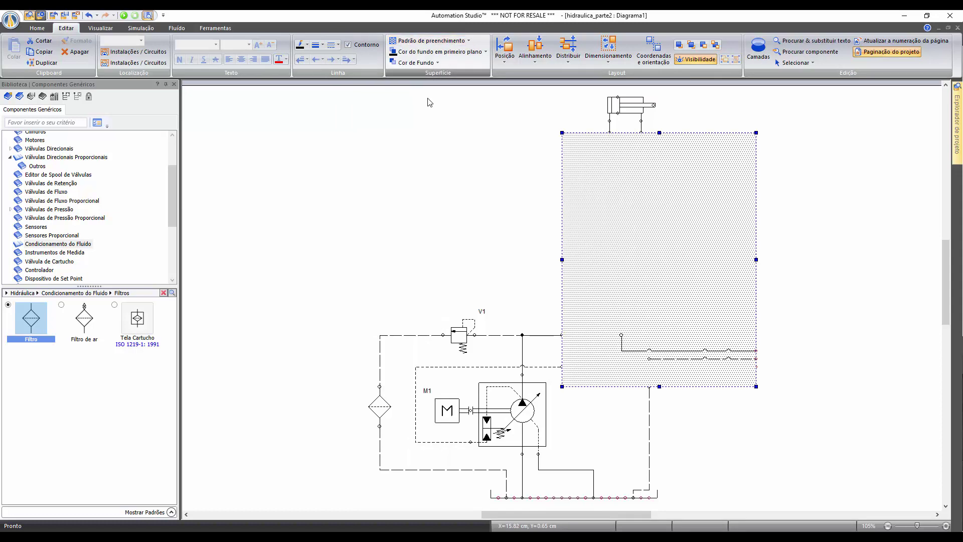
click(484, 52)
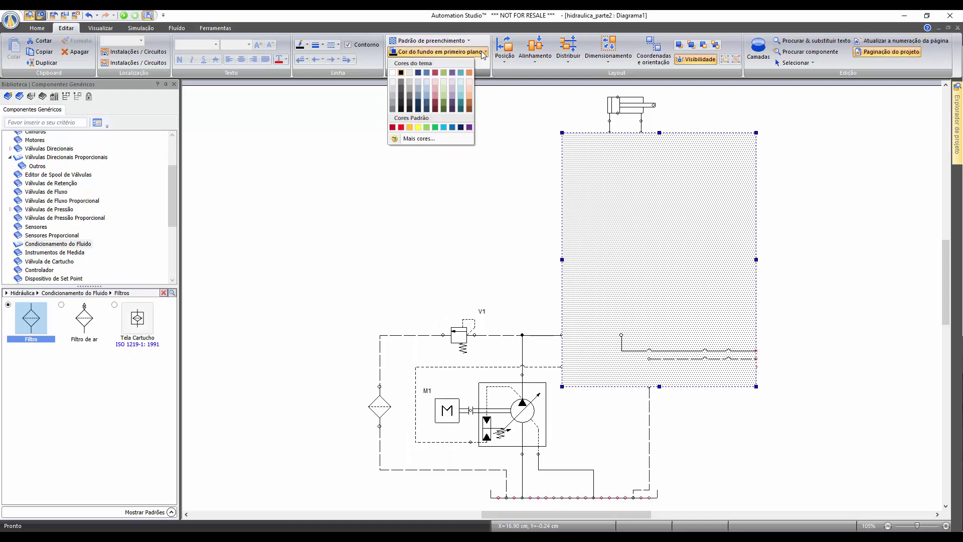
click(471, 85)
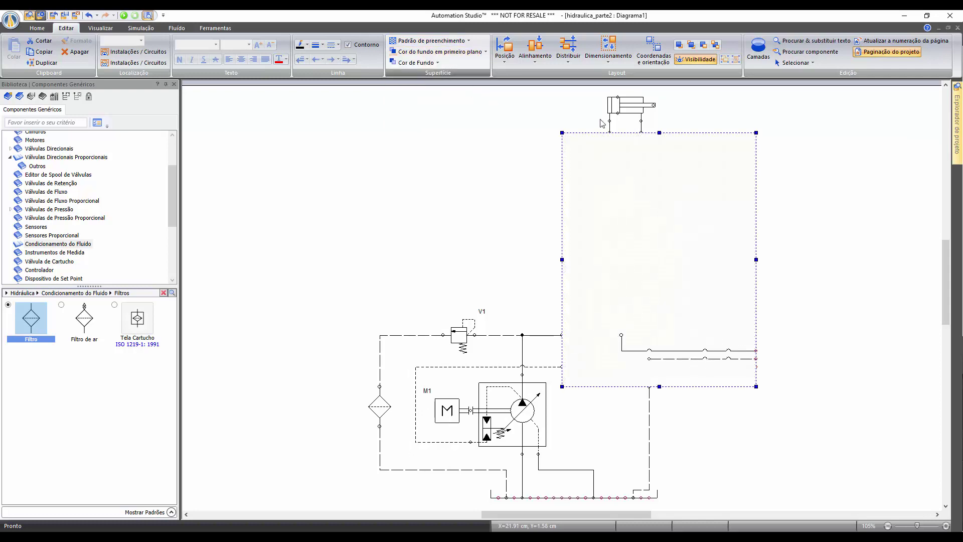
click(718, 49)
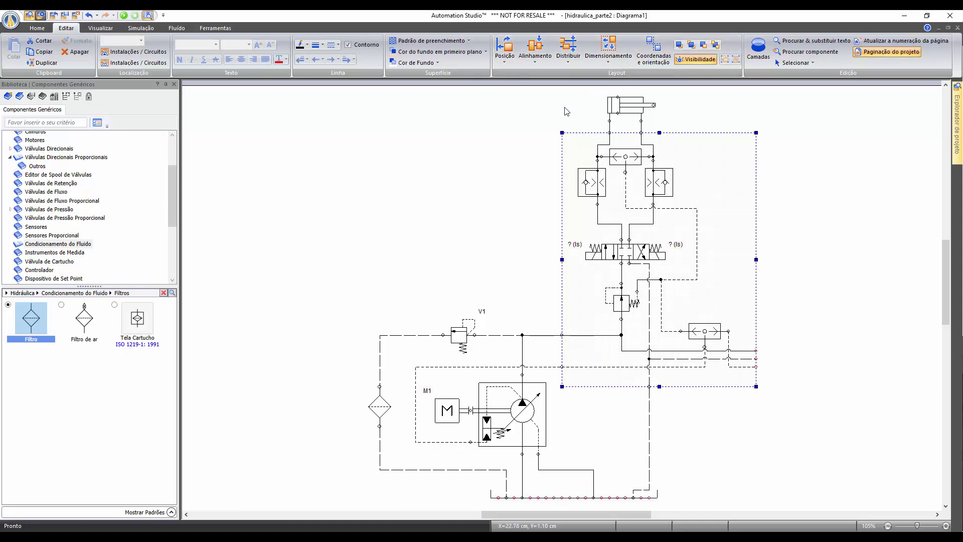
Step: Show the identifiers for the cylinder and the directional valve
click(565, 111)
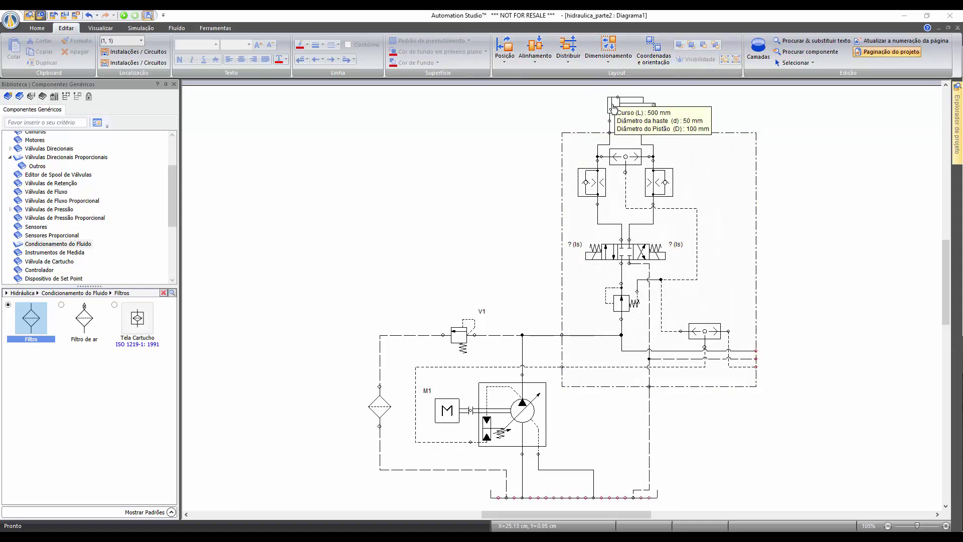
click(614, 107)
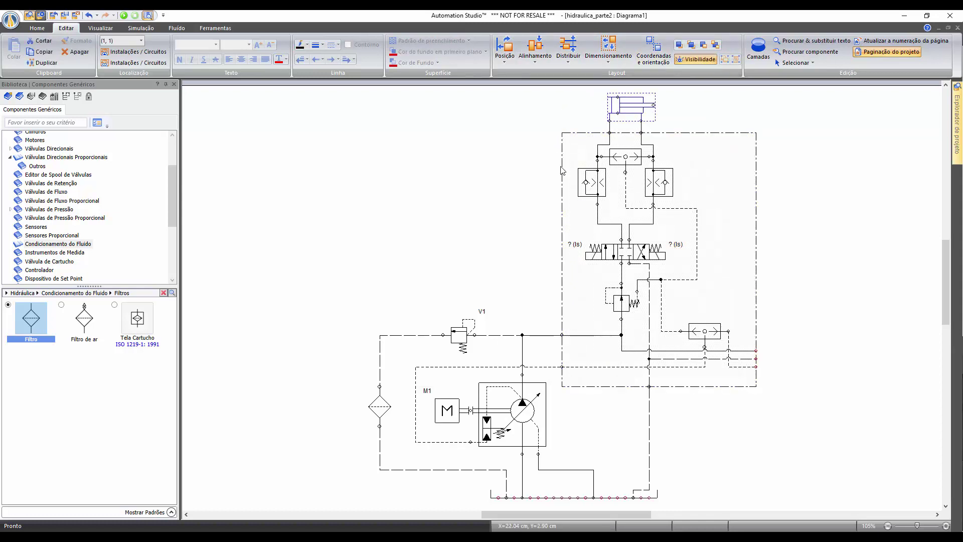
click(597, 261)
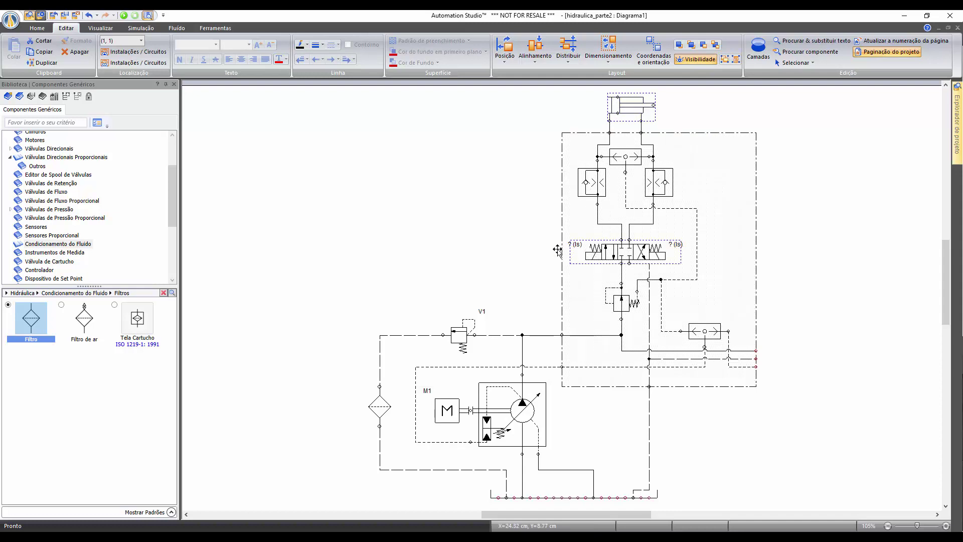
click(111, 31)
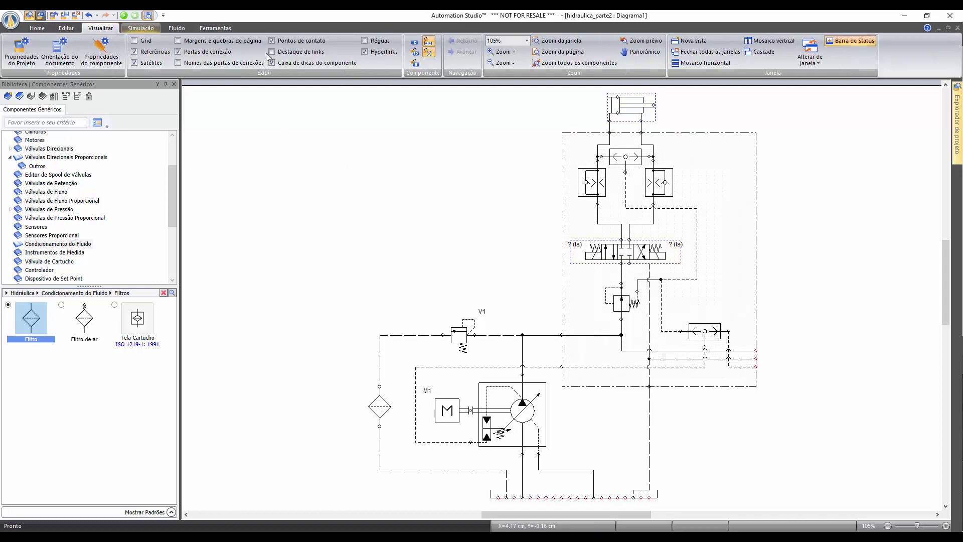
click(413, 44)
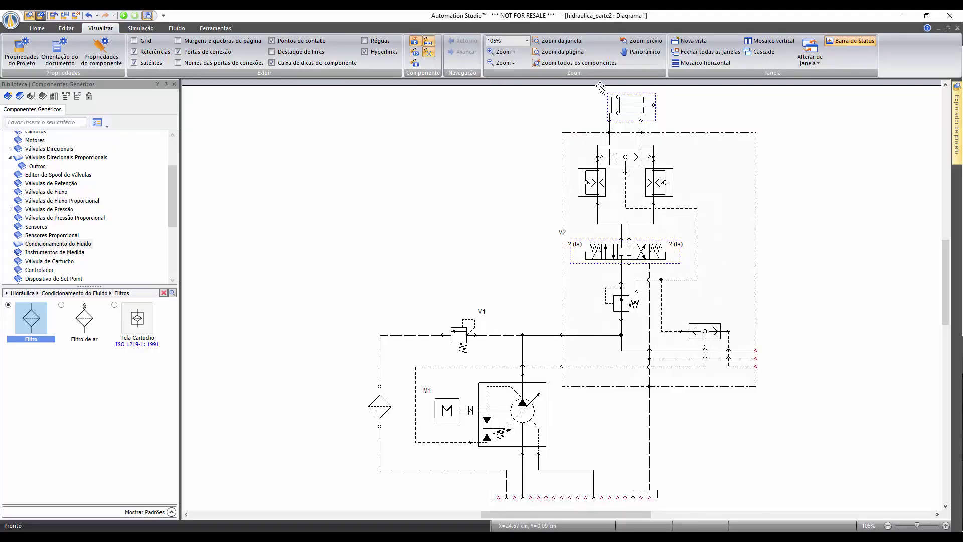
Step: Move the A1 and V2 labels beside their symbols and box-select the valve block
drag(600, 86, 600, 111)
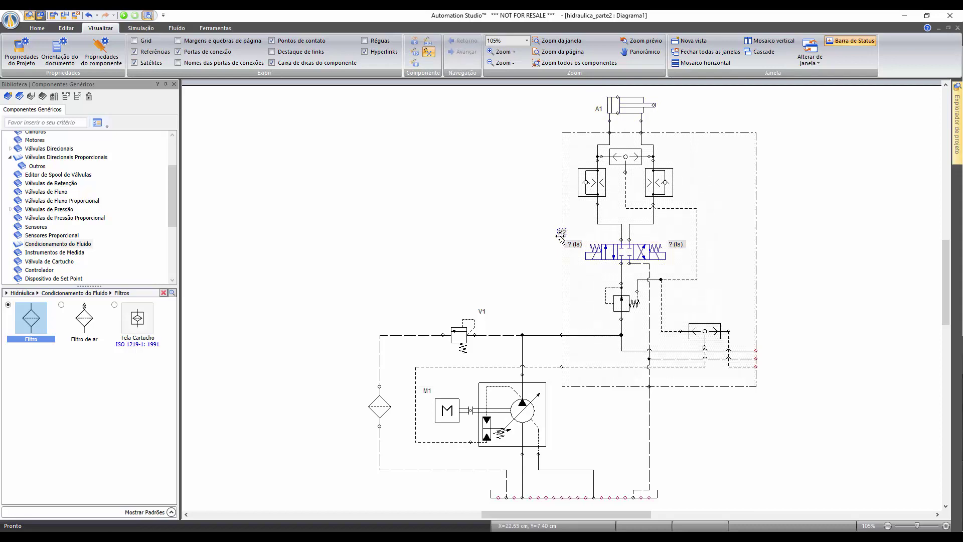
drag(561, 235, 551, 258)
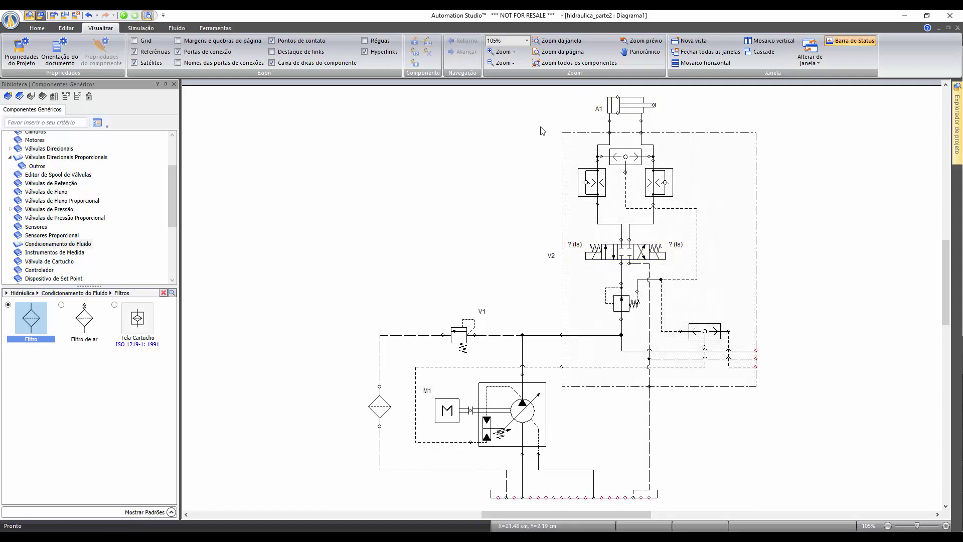
drag(541, 127, 776, 392)
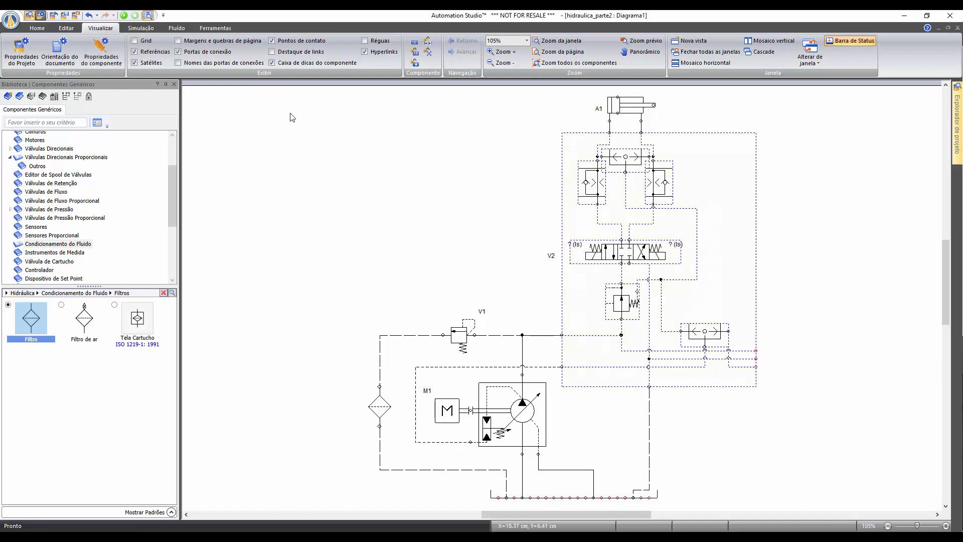
Step: Create assembly ASB1 from the selection and move its label to the block's top-left corner
click(71, 28)
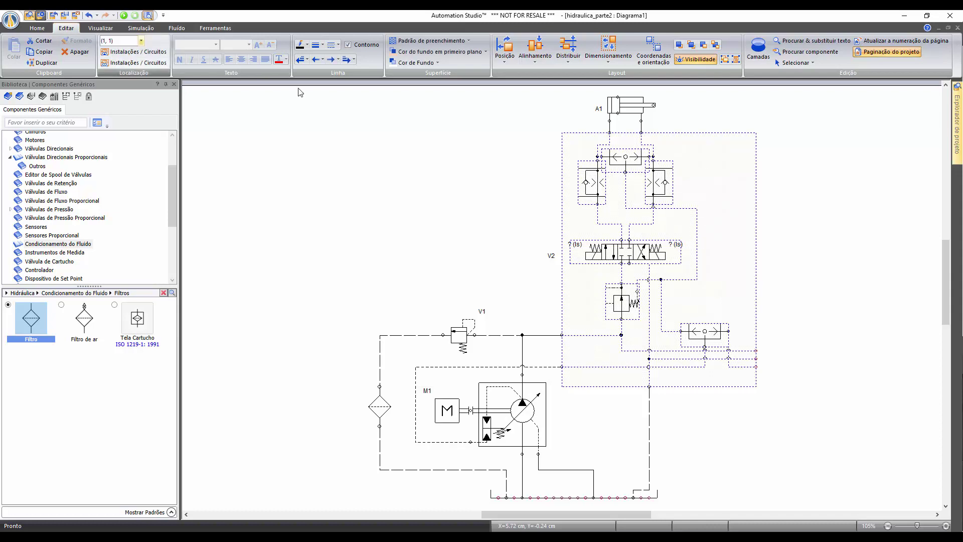
click(736, 60)
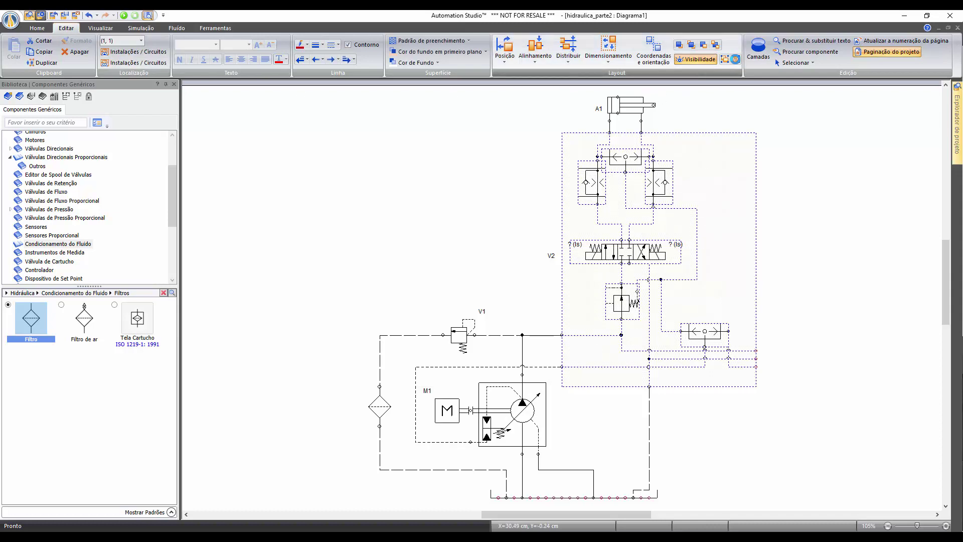
click(551, 148)
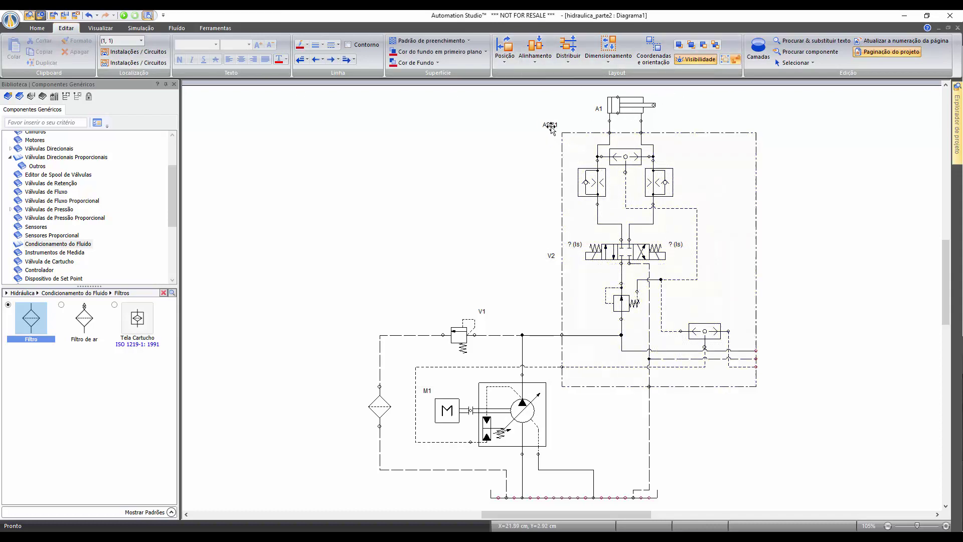
click(549, 125)
drag(550, 125, 547, 144)
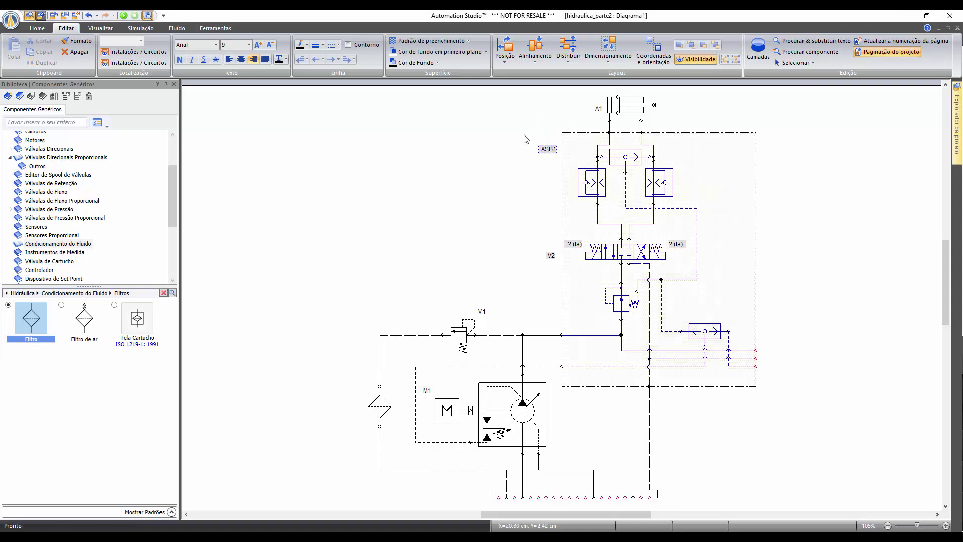
click(526, 139)
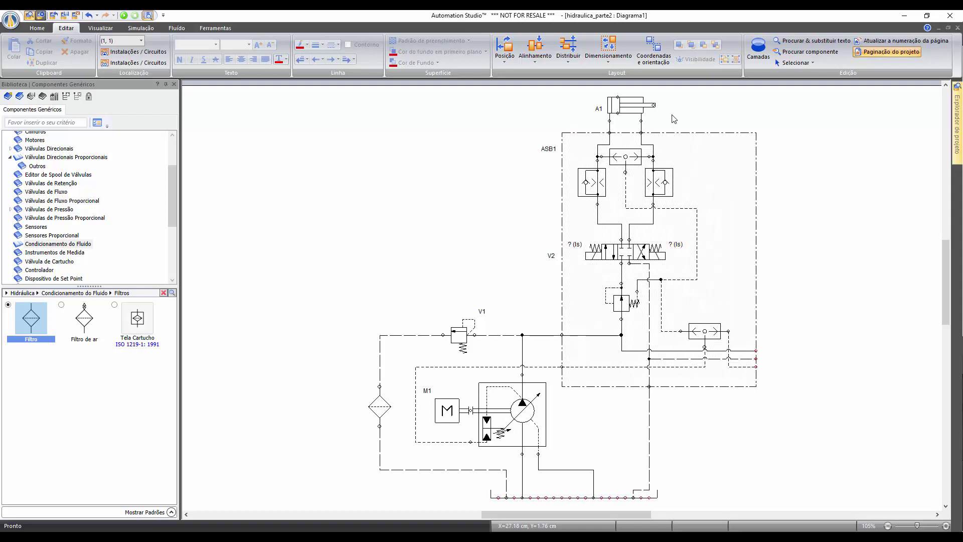
Step: Select all elements, show every component identifier including C1 and C2, then hide them
click(812, 62)
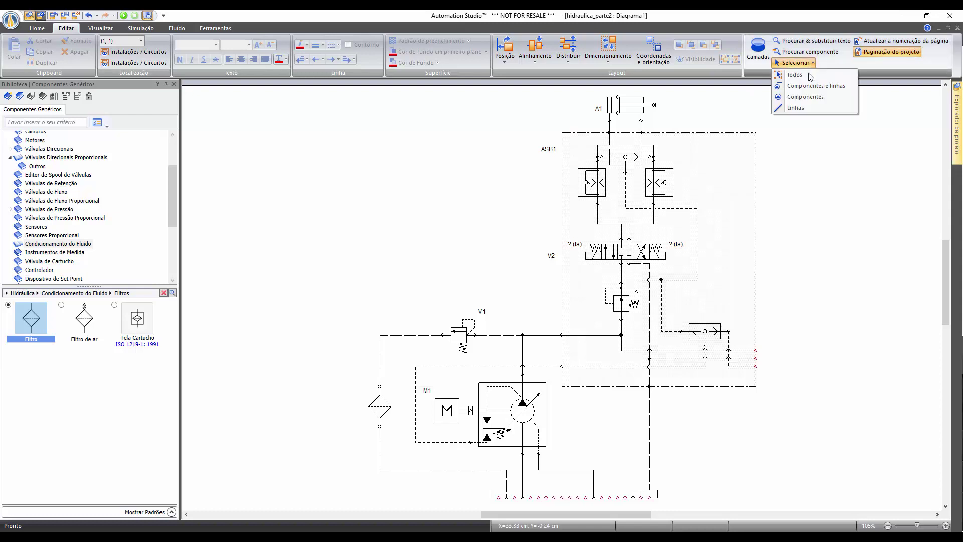
click(808, 75)
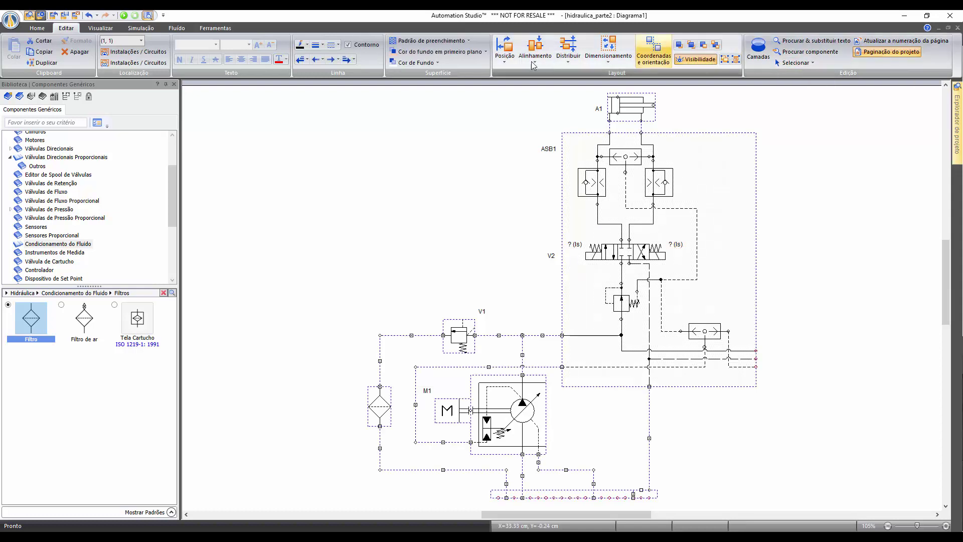
click(101, 28)
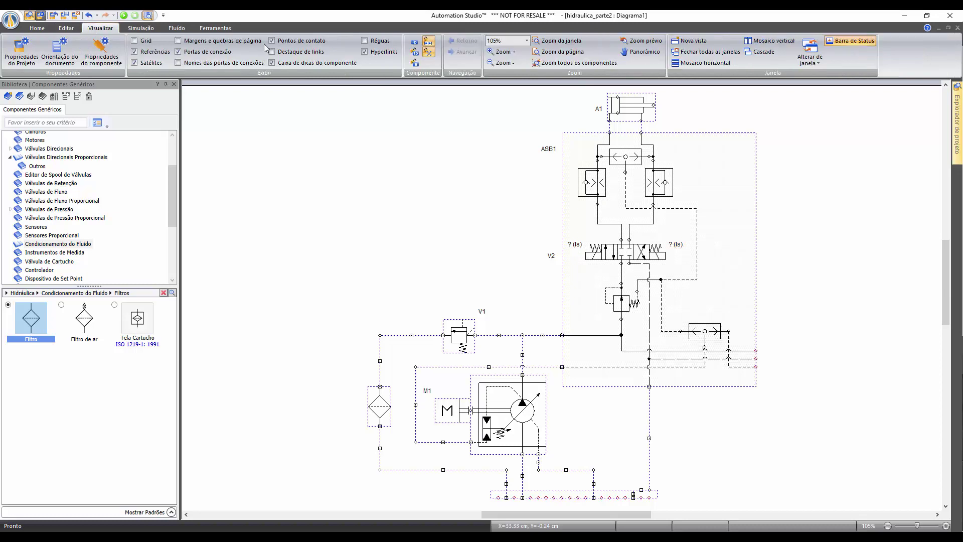
click(415, 43)
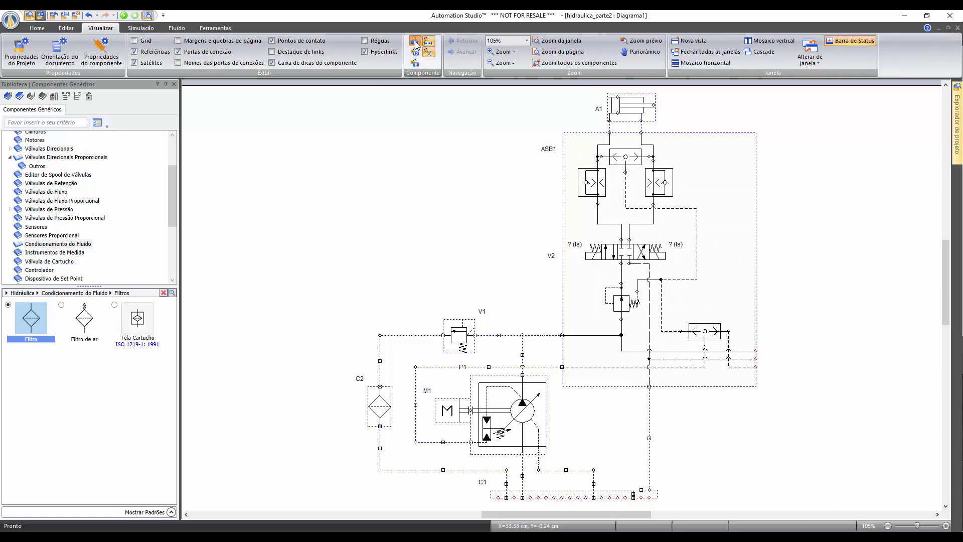
click(447, 125)
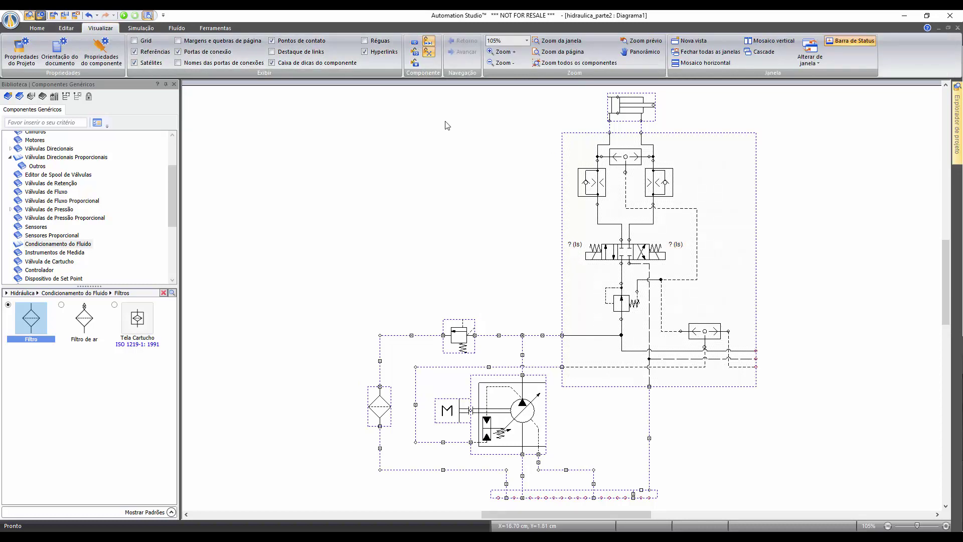